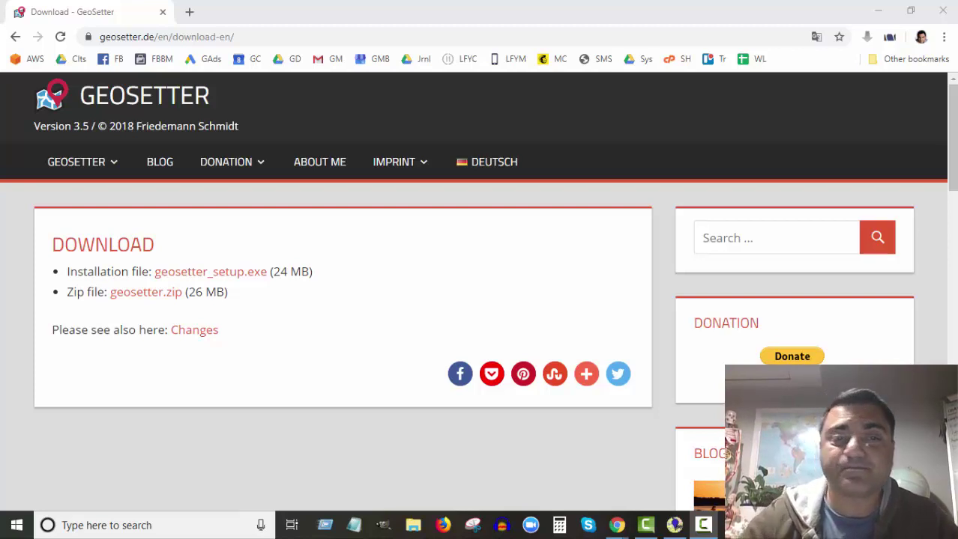
Open a new File Explorer window and browse to the Desktop's test images folder
right_click(414, 525)
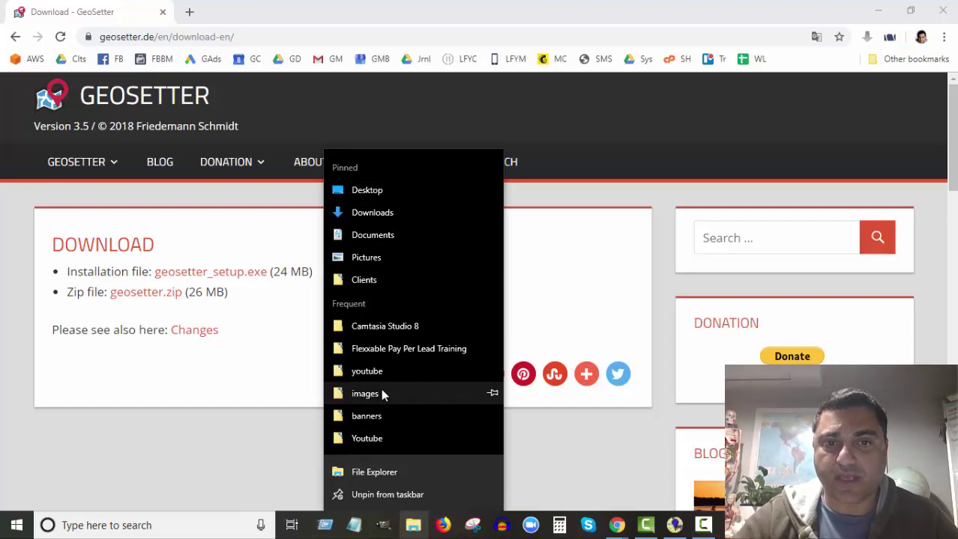
left_click(397, 474)
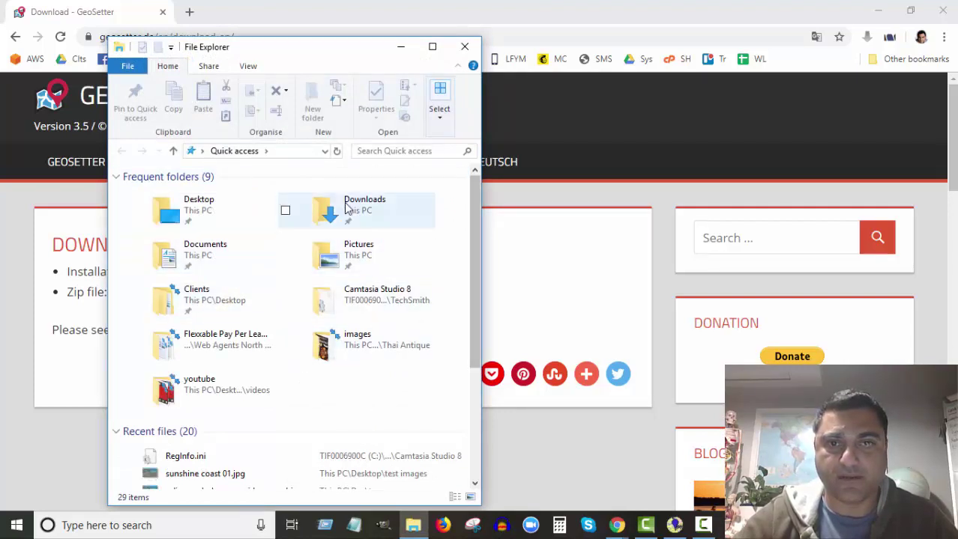
left_click(216, 151)
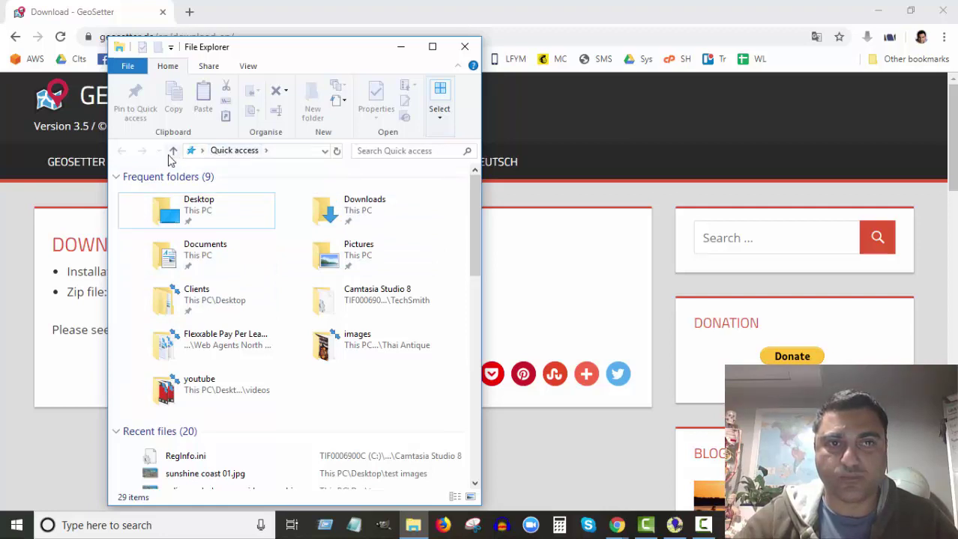
double_click(194, 212)
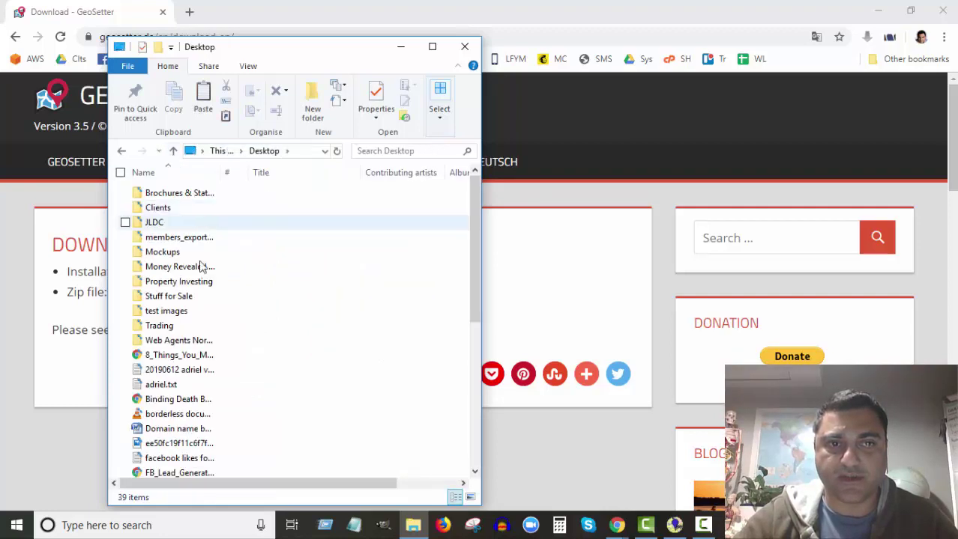
double_click(188, 311)
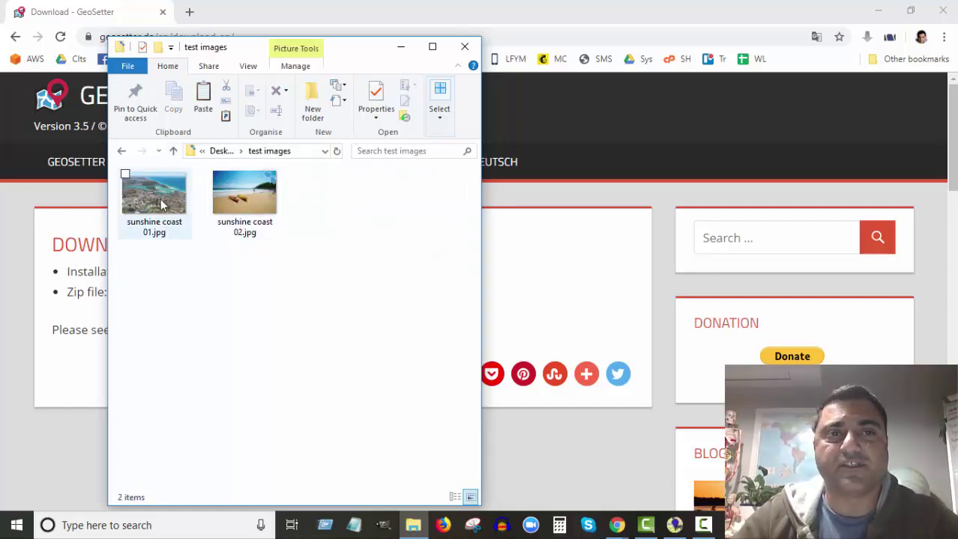
left_click(230, 199)
right_click(231, 199)
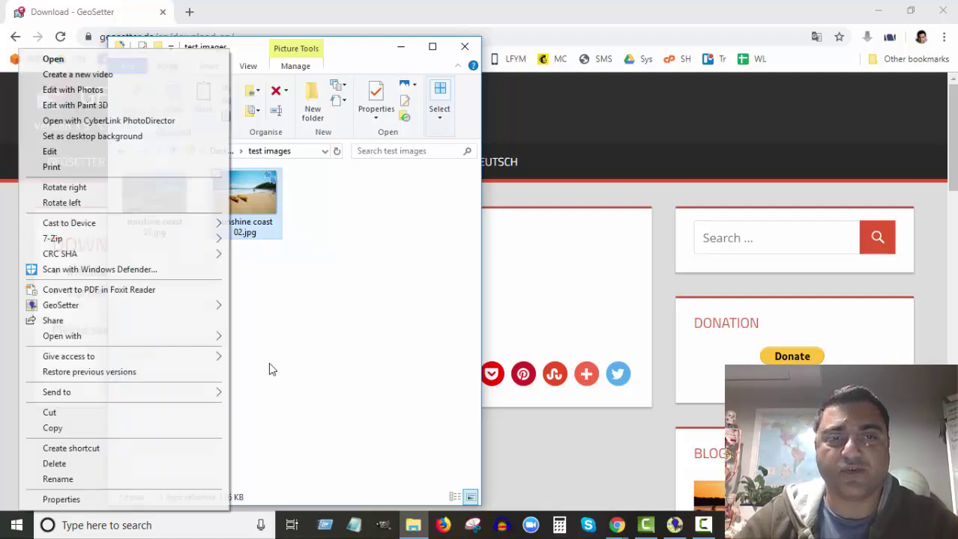
left_click(125, 499)
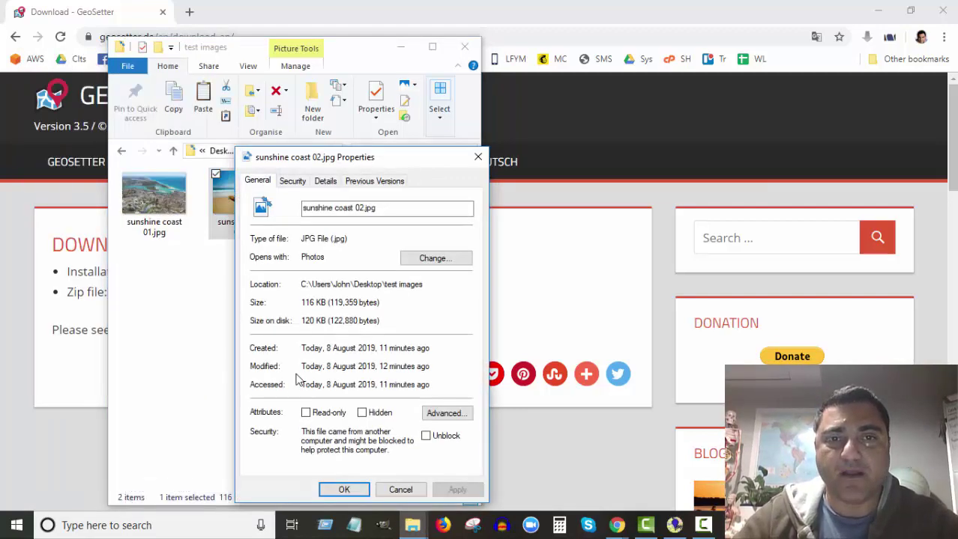
left_click(292, 183)
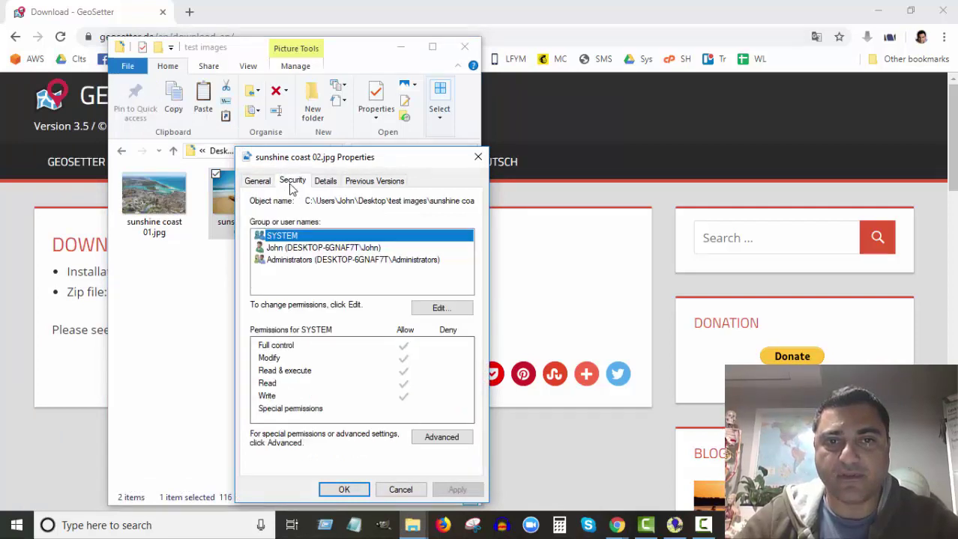
left_click(327, 182)
scroll(367, 331, "down", 4)
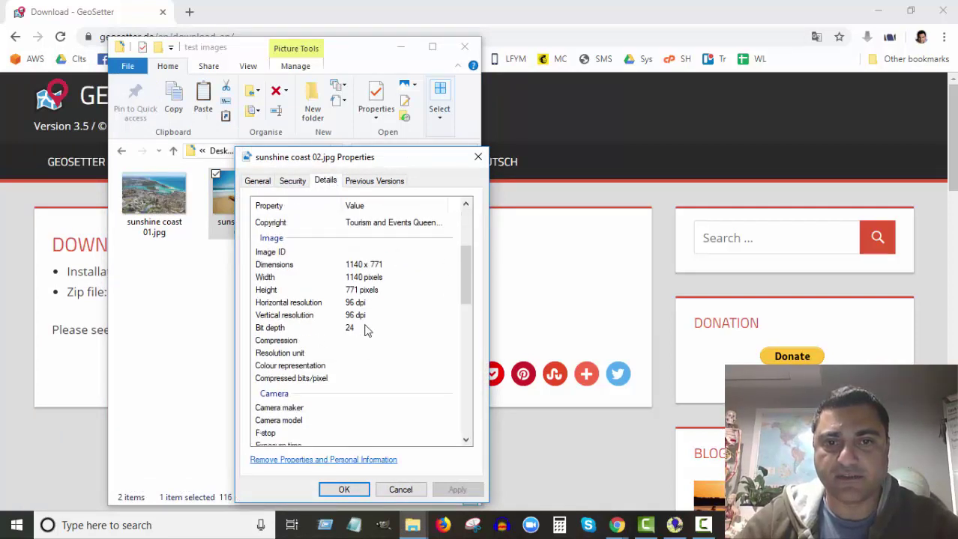
scroll(367, 332, "down", 4)
scroll(366, 328, "up", 10)
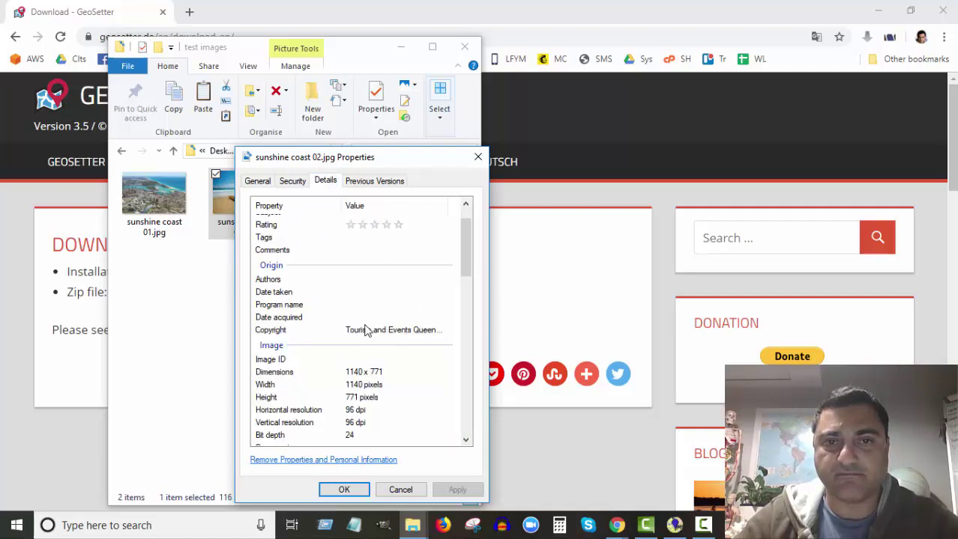
left_click(375, 181)
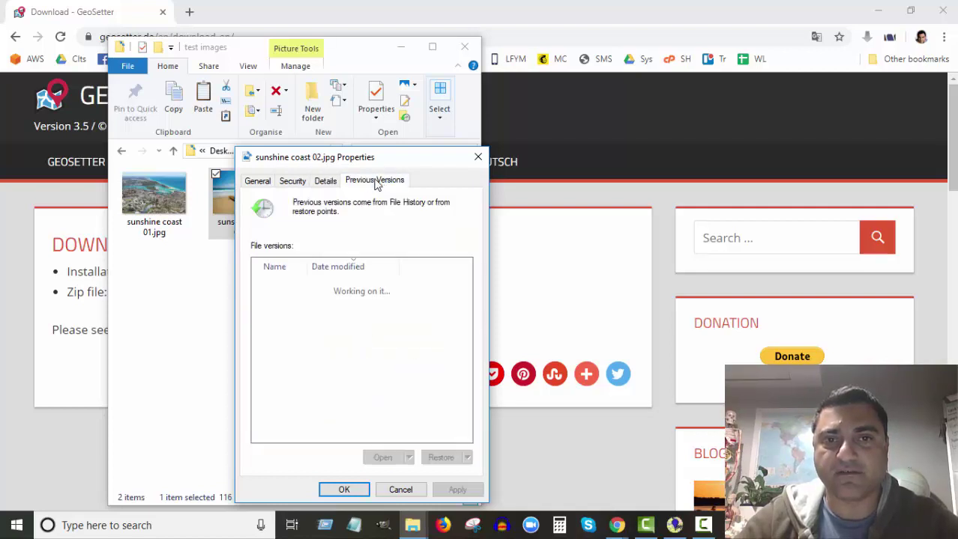
left_click(324, 181)
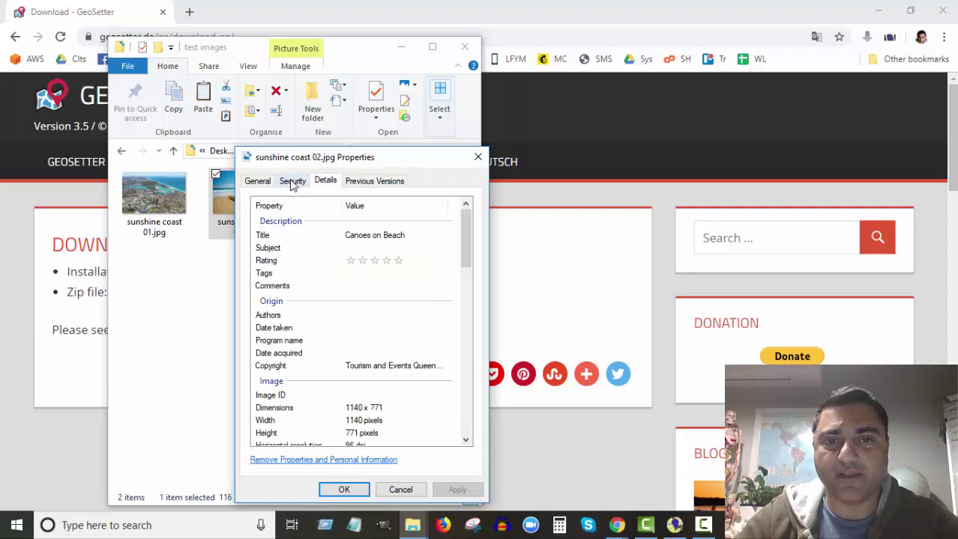
left_click(292, 182)
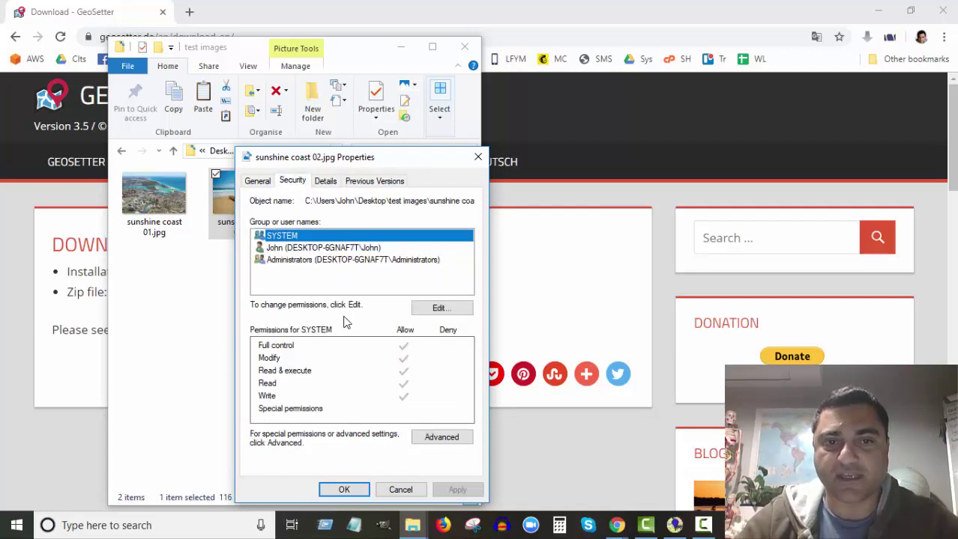
left_click(257, 182)
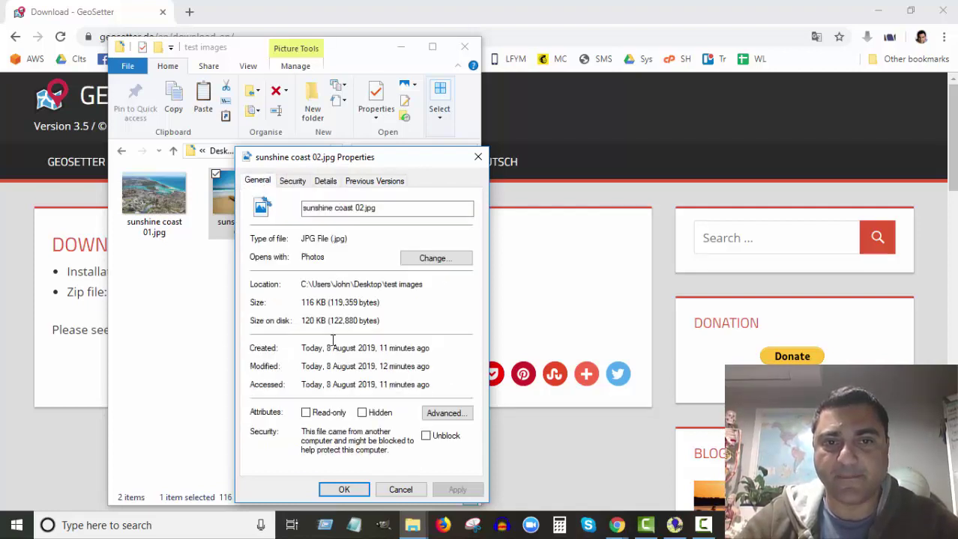
left_click(326, 182)
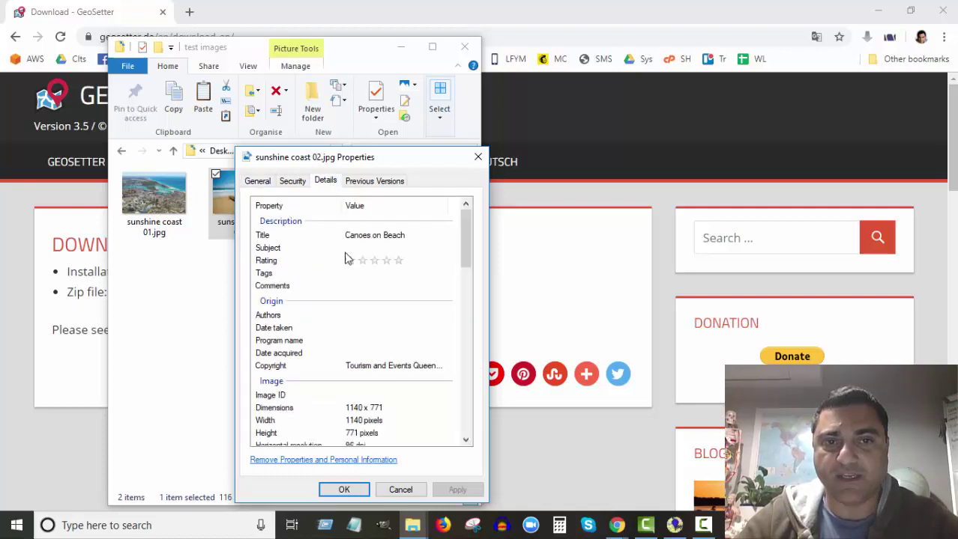
scroll(469, 307, "down", 3)
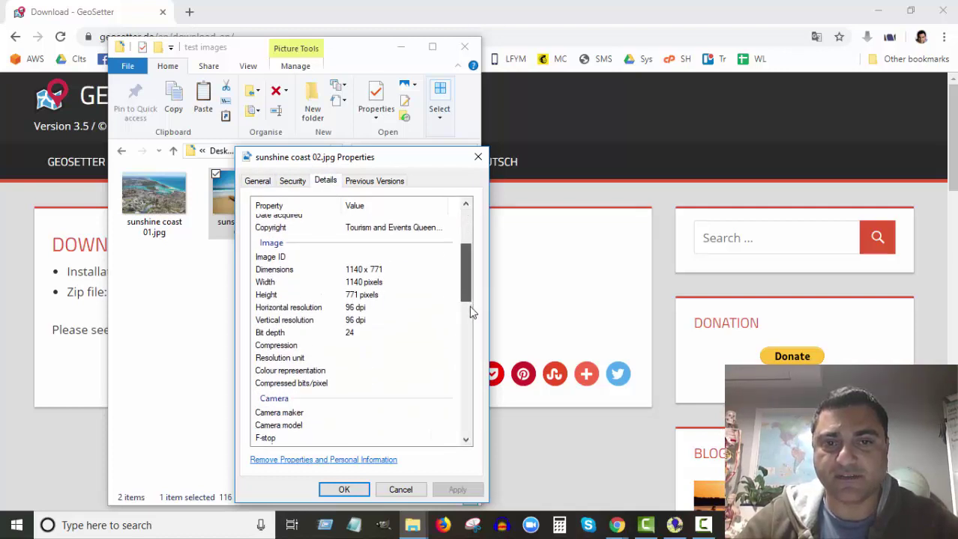
scroll(469, 319, "down", 10)
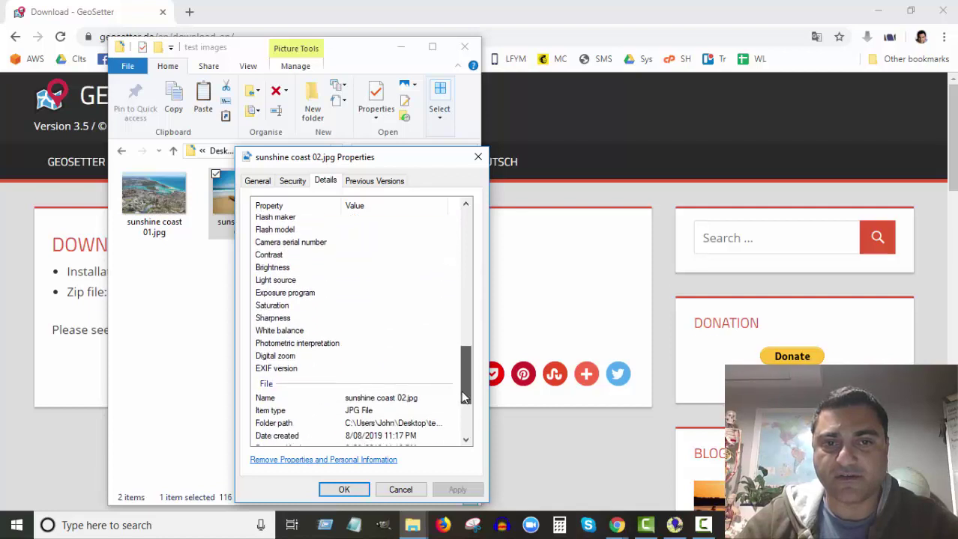
left_click_drag(463, 398, 442, 248)
left_click(478, 157)
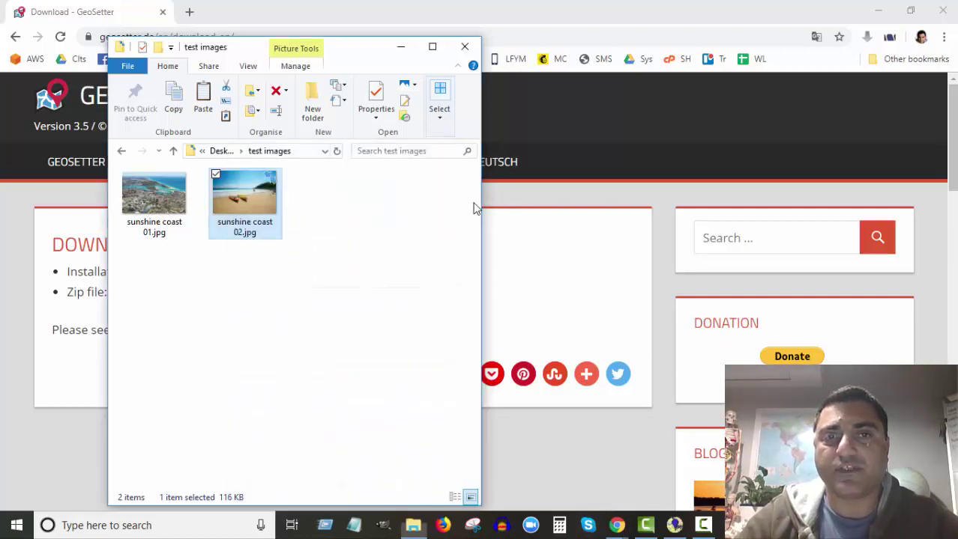
Search Chrome for 'geosetter download' and open the Download - GeoSetter page
left_click(401, 50)
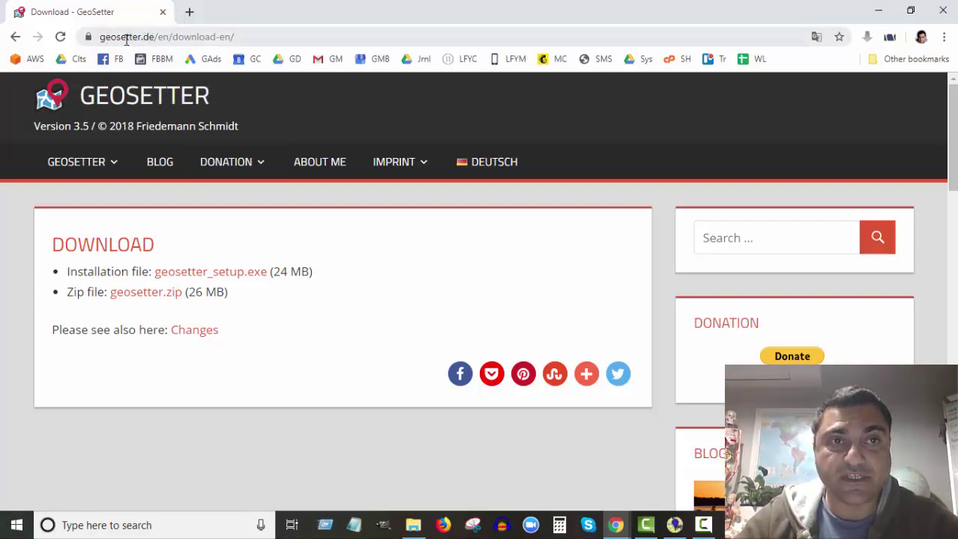
left_click(188, 12)
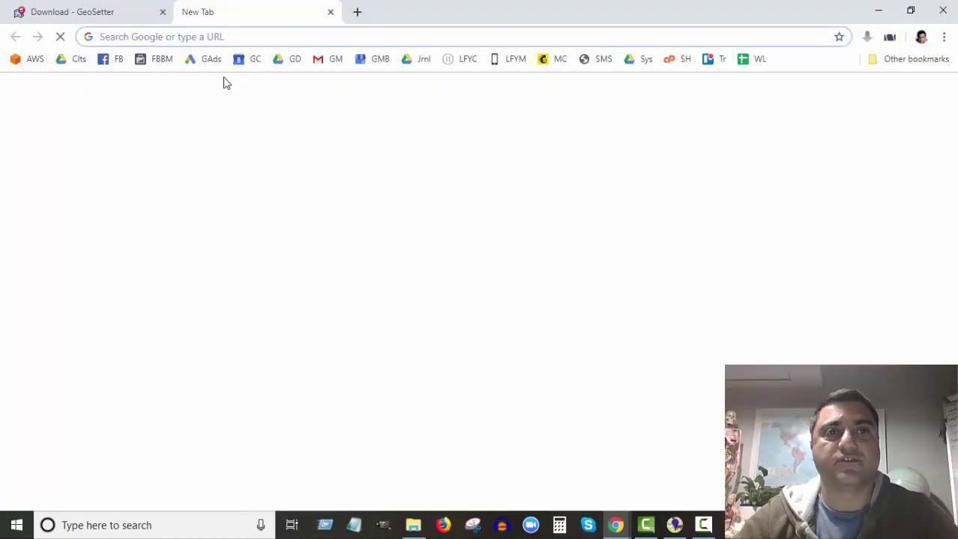
type("g")
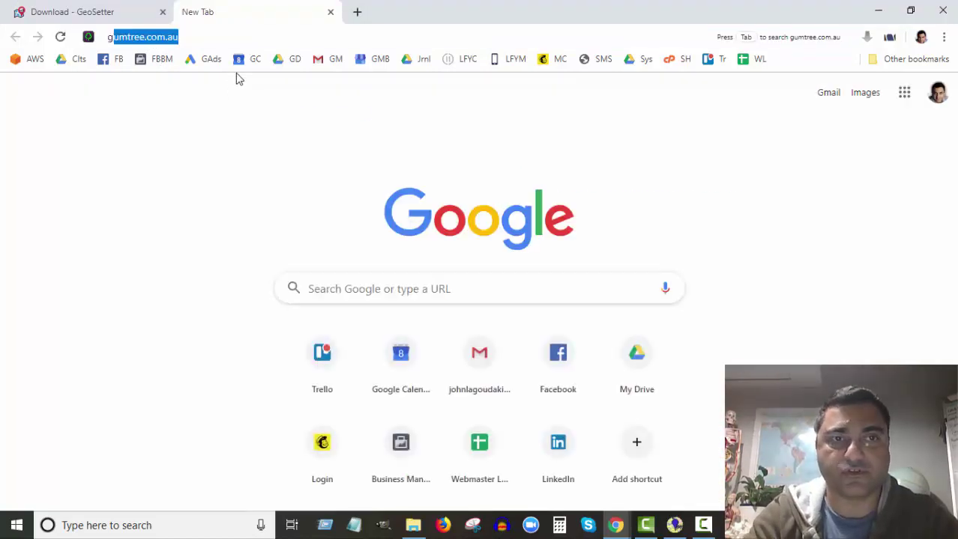
key("BackSpace")
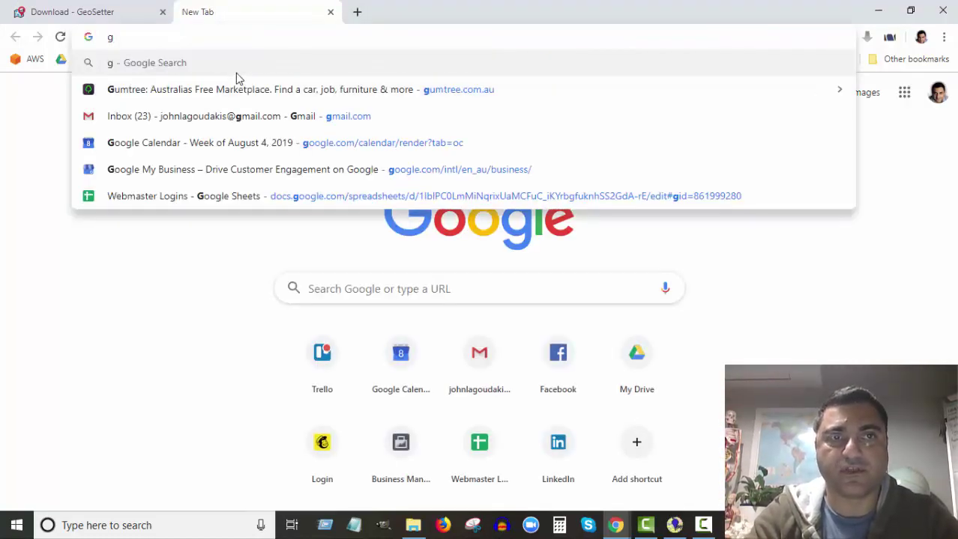
type("eoset")
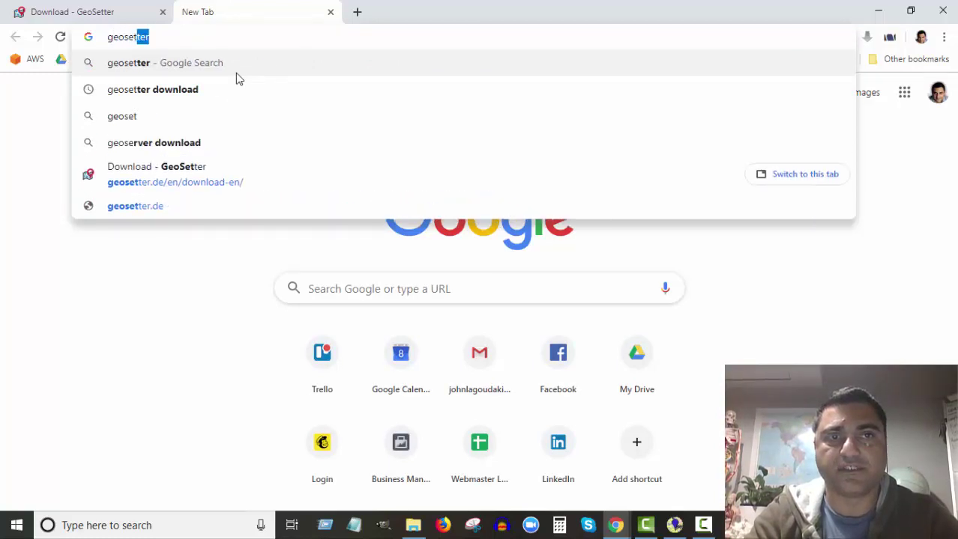
type("ter download")
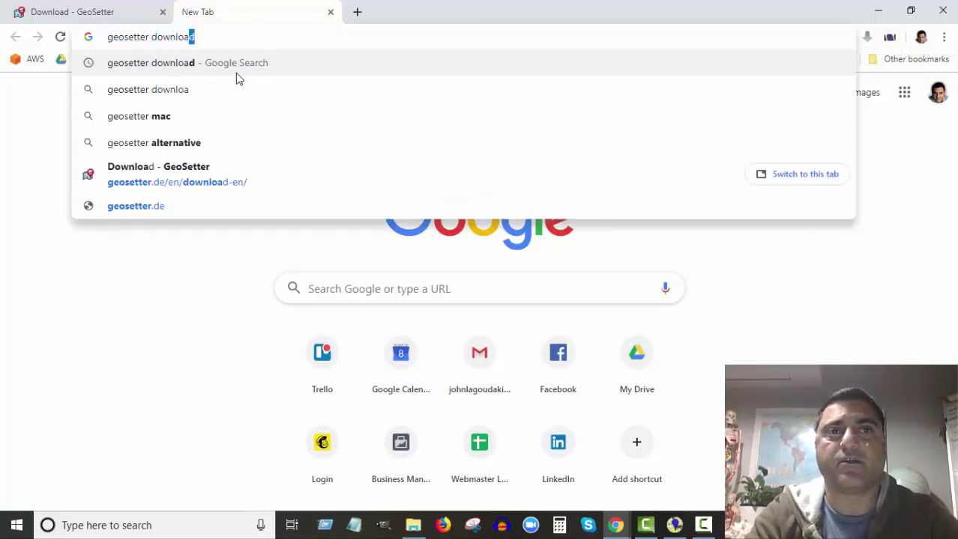
key("Return")
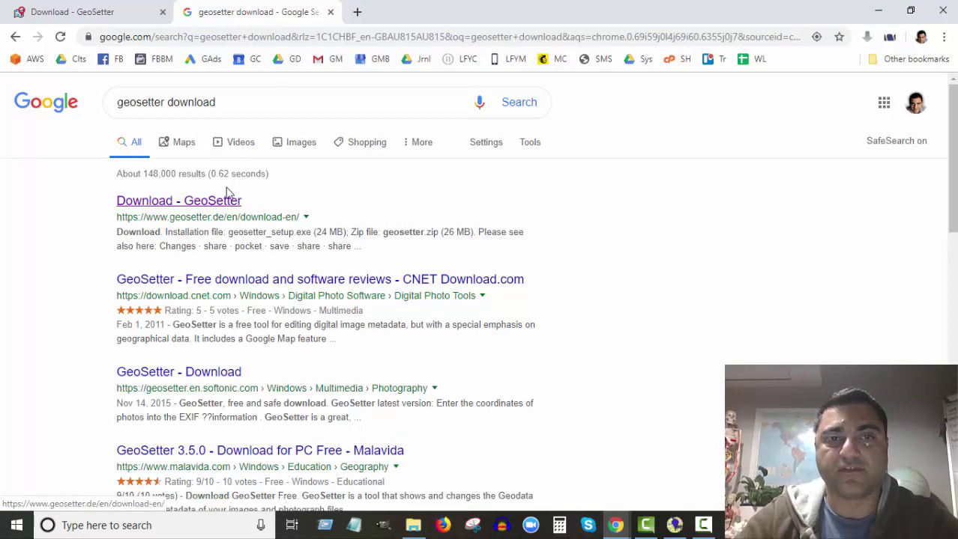
left_click(114, 12)
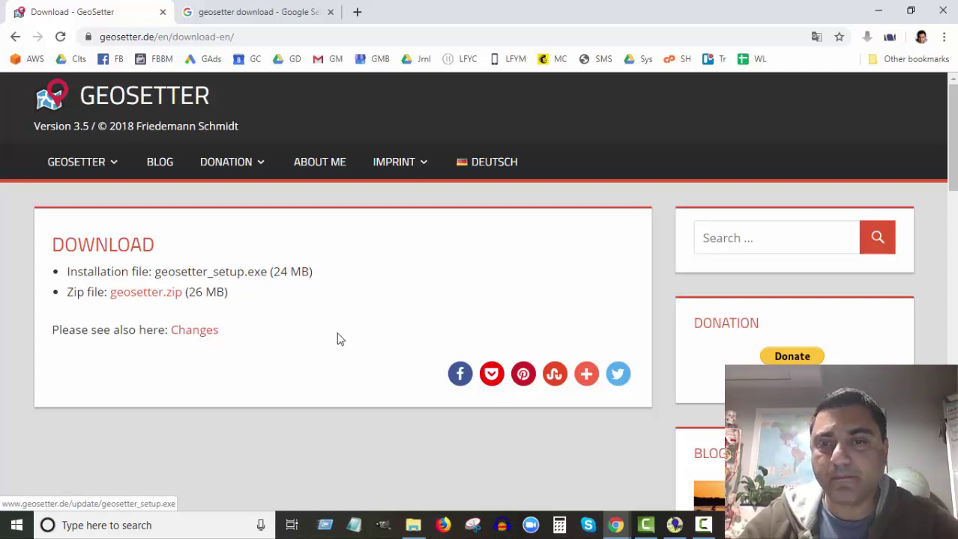
left_click(675, 525)
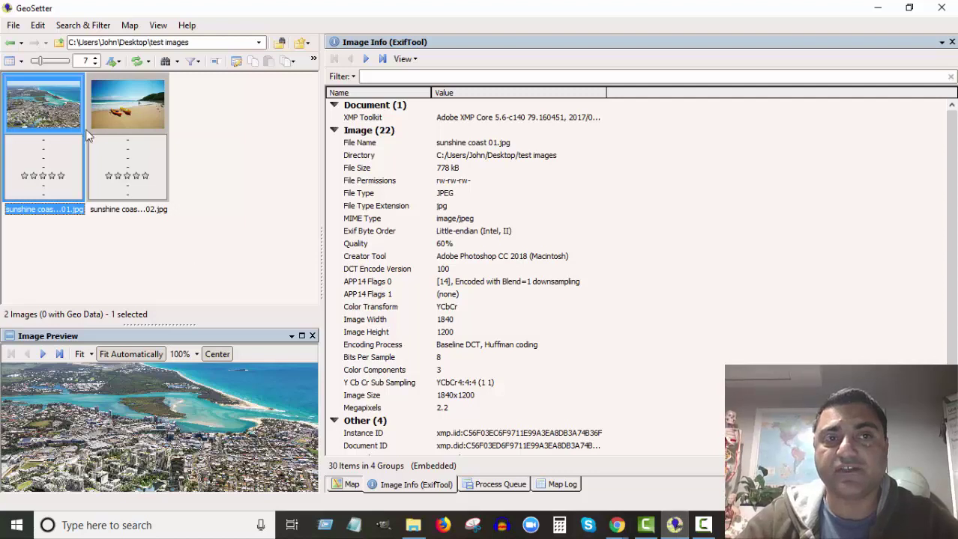
left_click(132, 153)
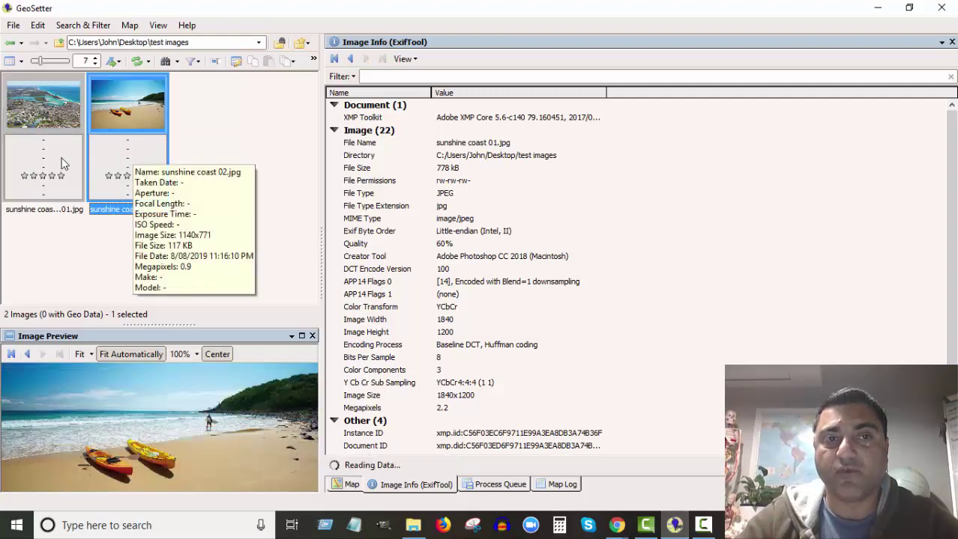
left_click(62, 163)
left_click(113, 162)
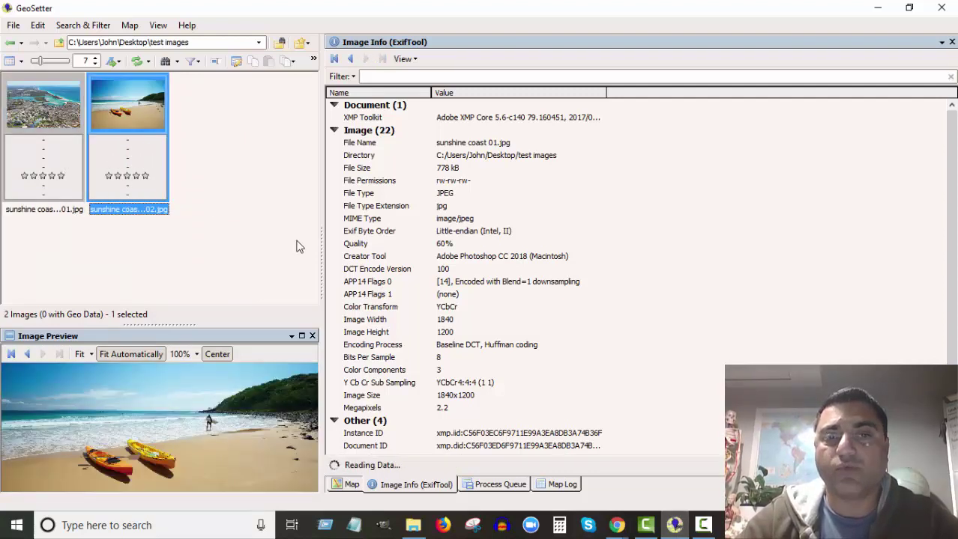
left_click(201, 165)
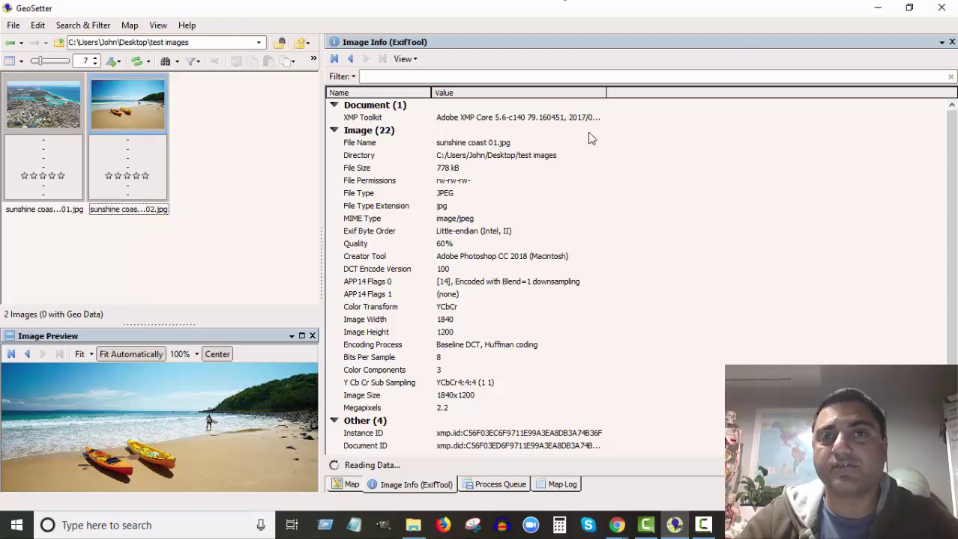
left_click(14, 25)
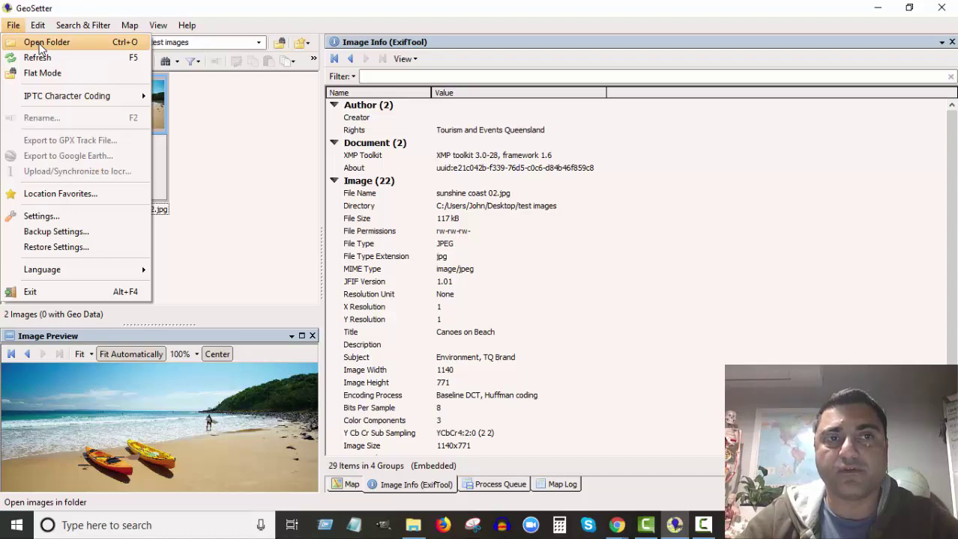
left_click(40, 43)
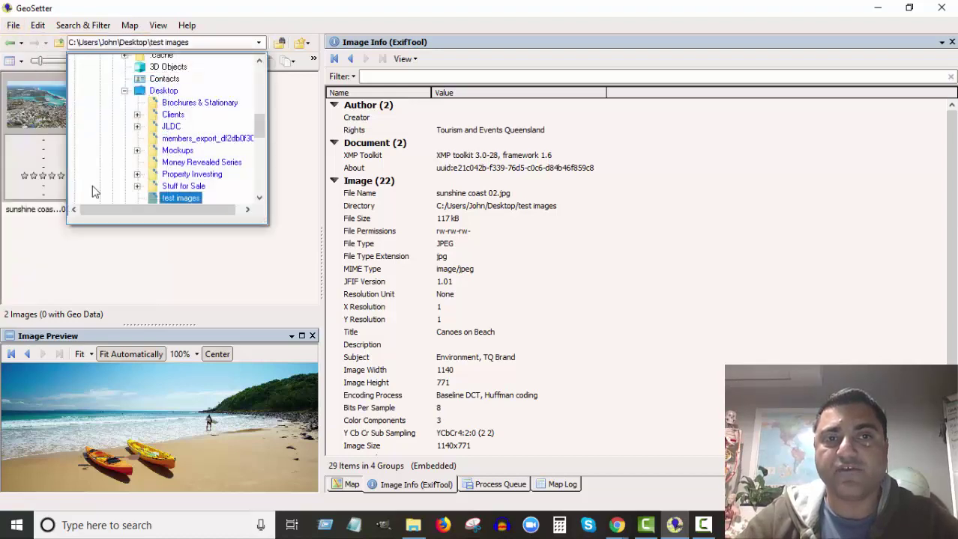
left_click(169, 197)
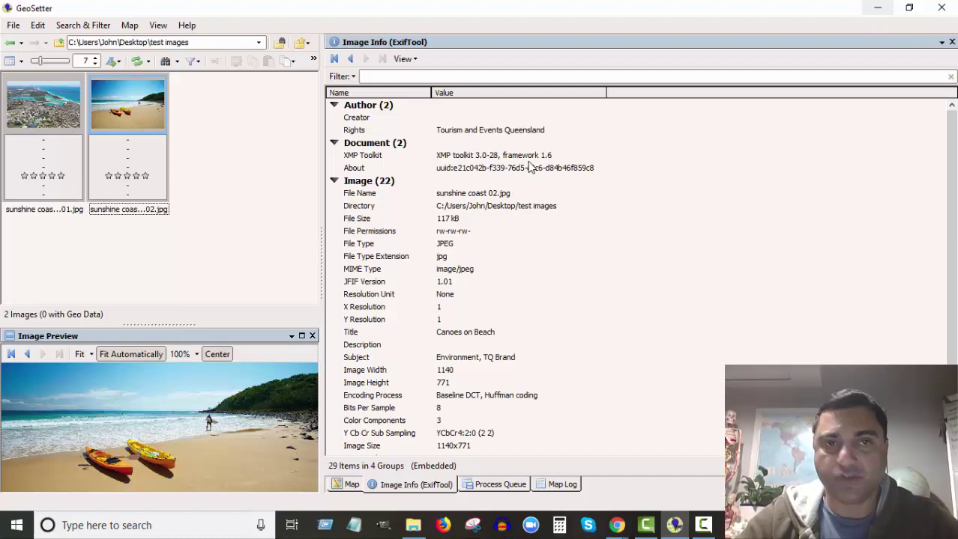
Search the map for 'sunshine coast', placing a marker at -26.650000; 153.066667
left_click(351, 487)
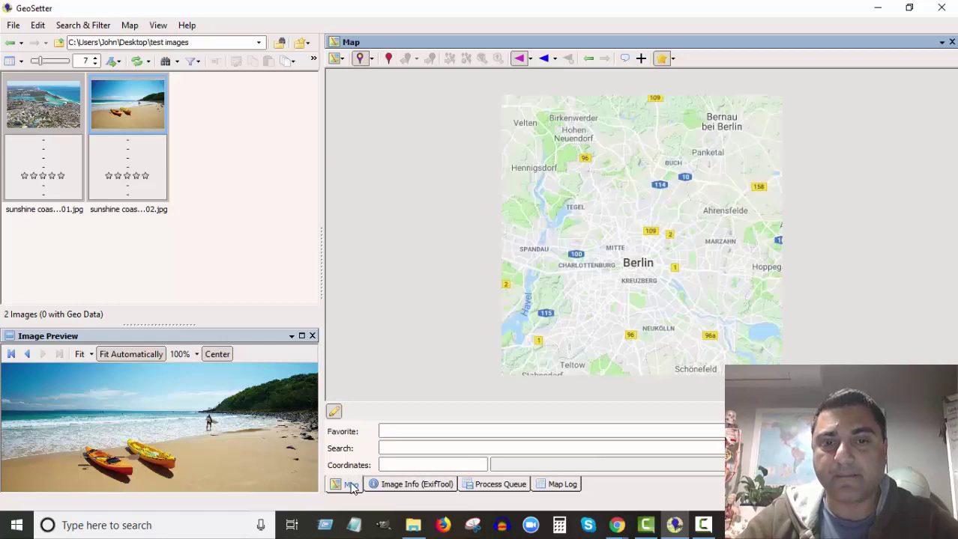
left_click(401, 448)
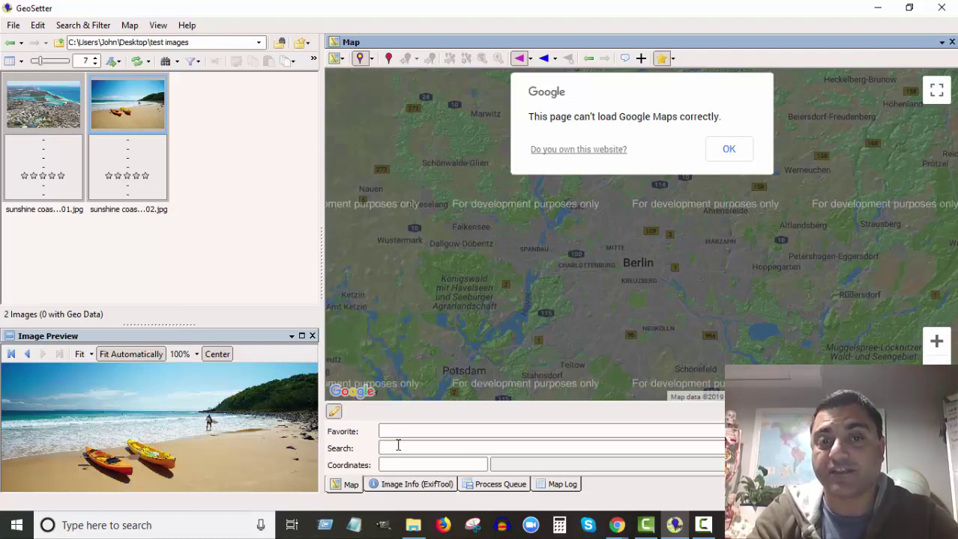
type("sunshine coa")
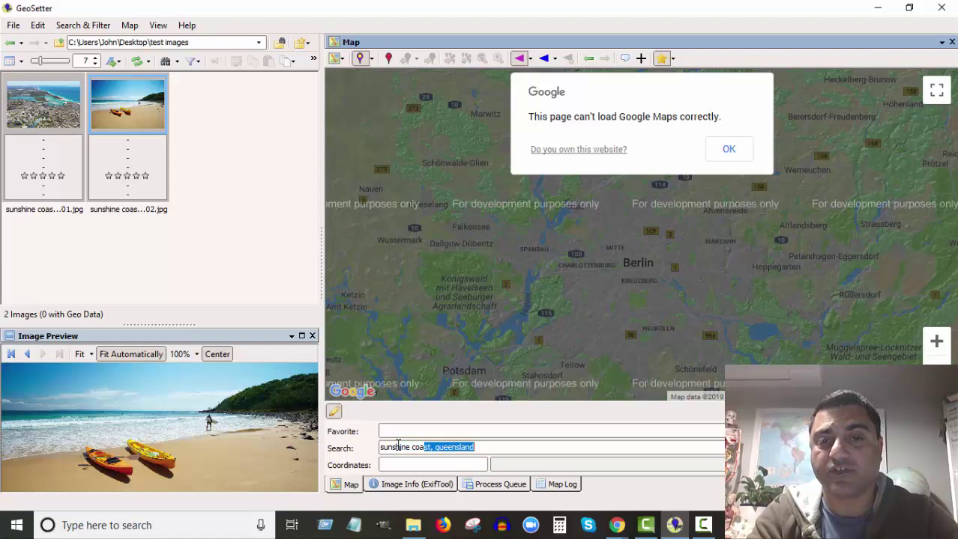
type("st, queensland")
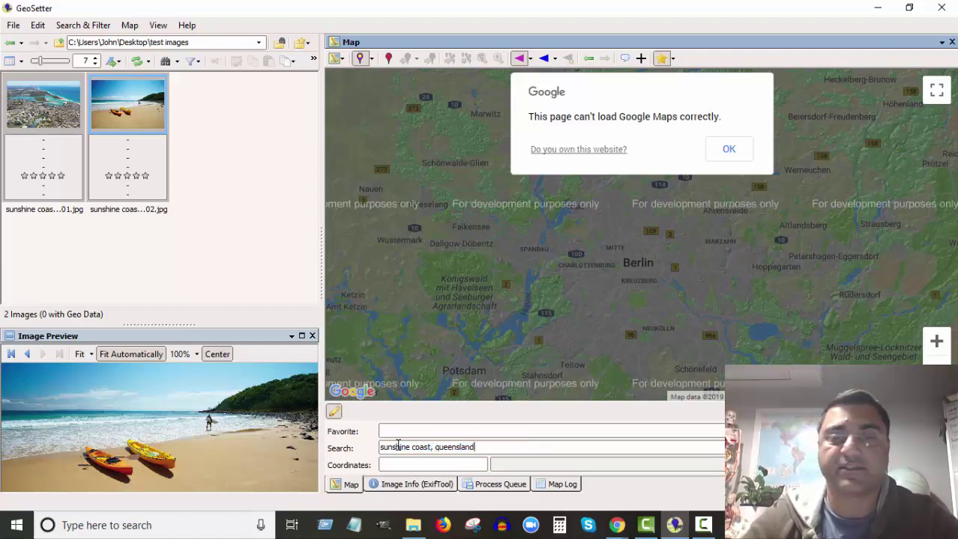
key("Return")
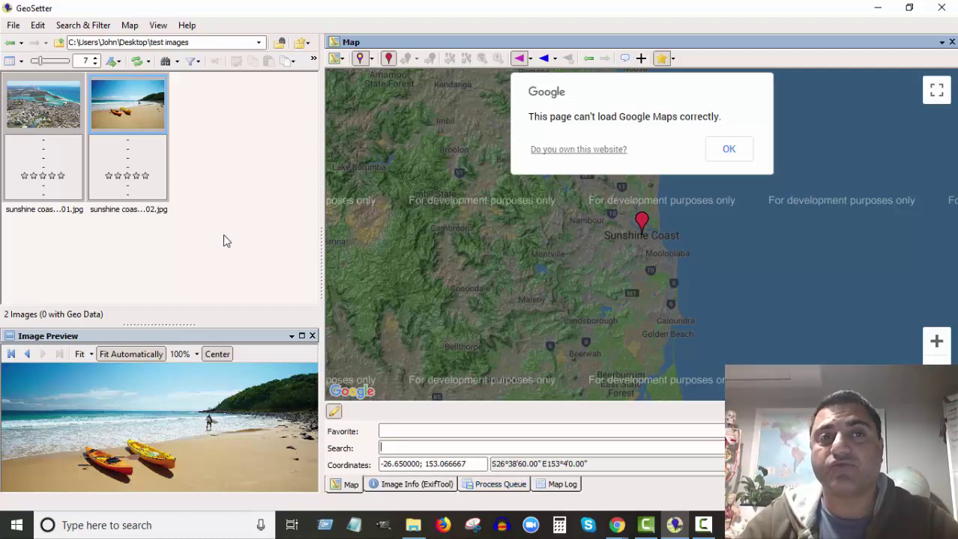
Select both Sunshine Coast photos and assign them the map marker position -26.650000; 153.066667
left_click(131, 117)
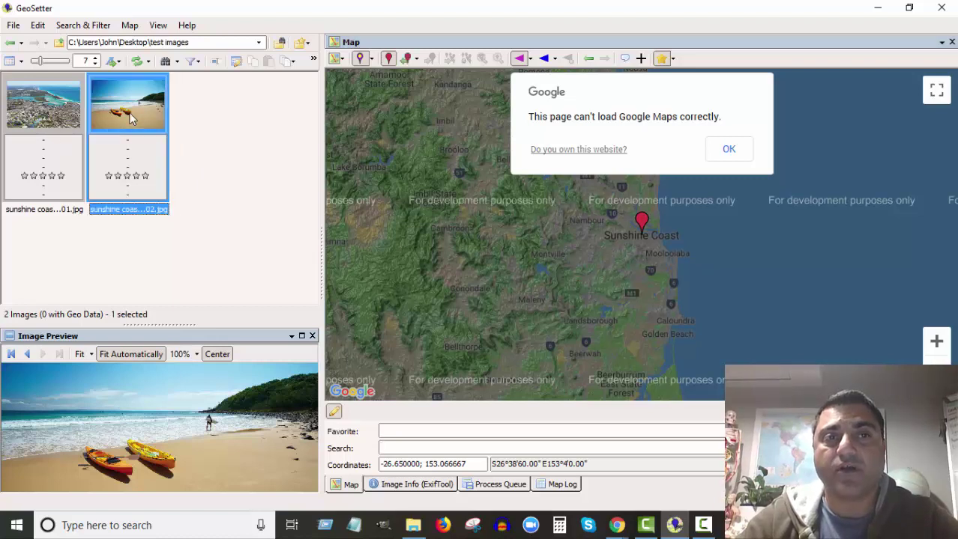
left_click(407, 60)
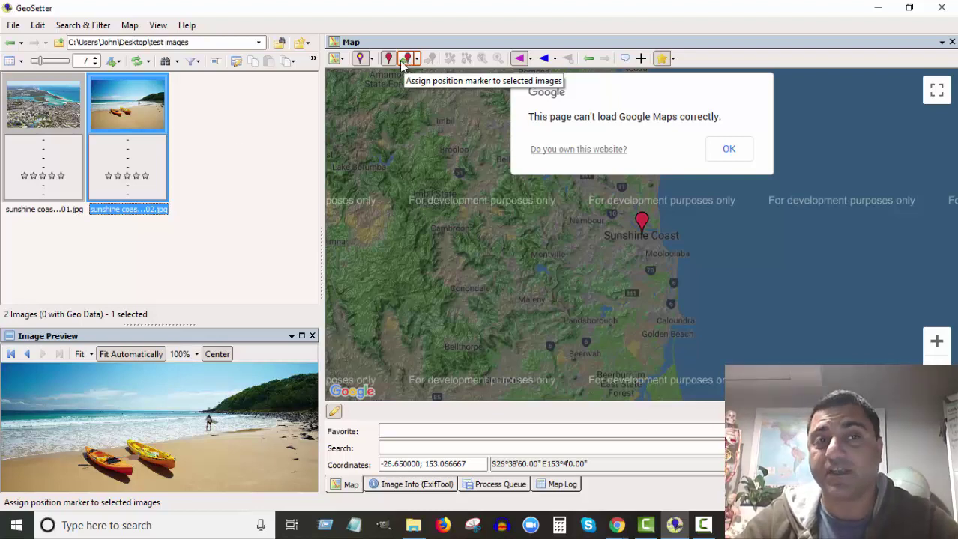
left_click(77, 147)
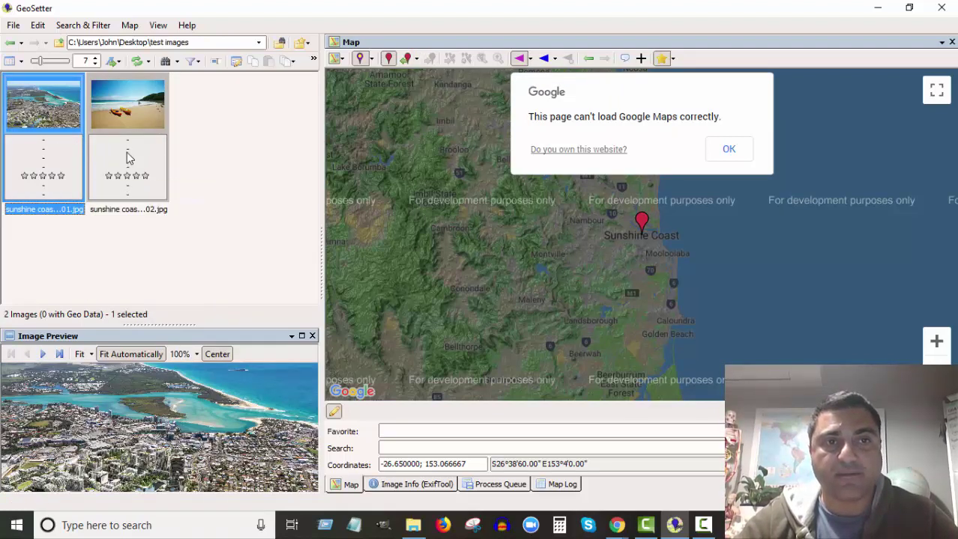
mouse_move(127, 157)
mouse_move(40, 148)
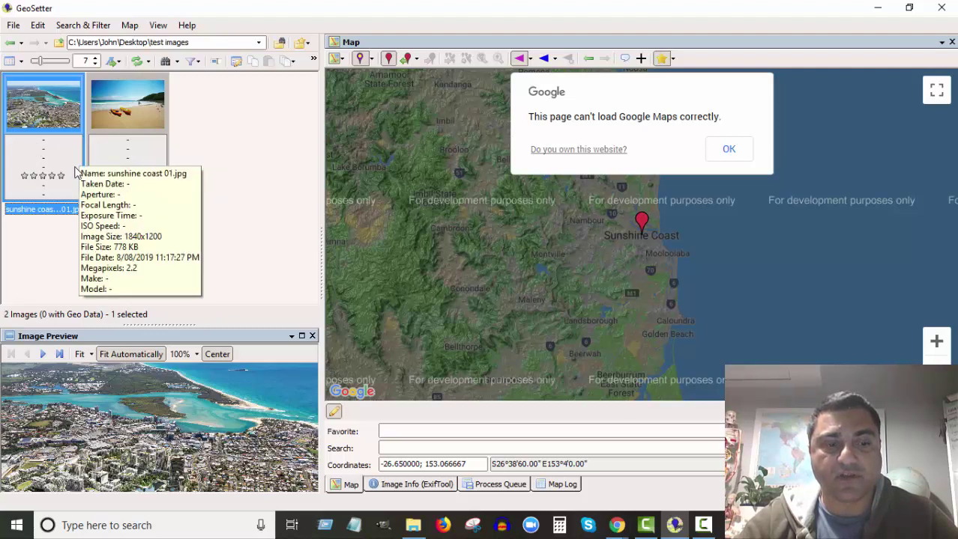
left_click(125, 161, "ctrl")
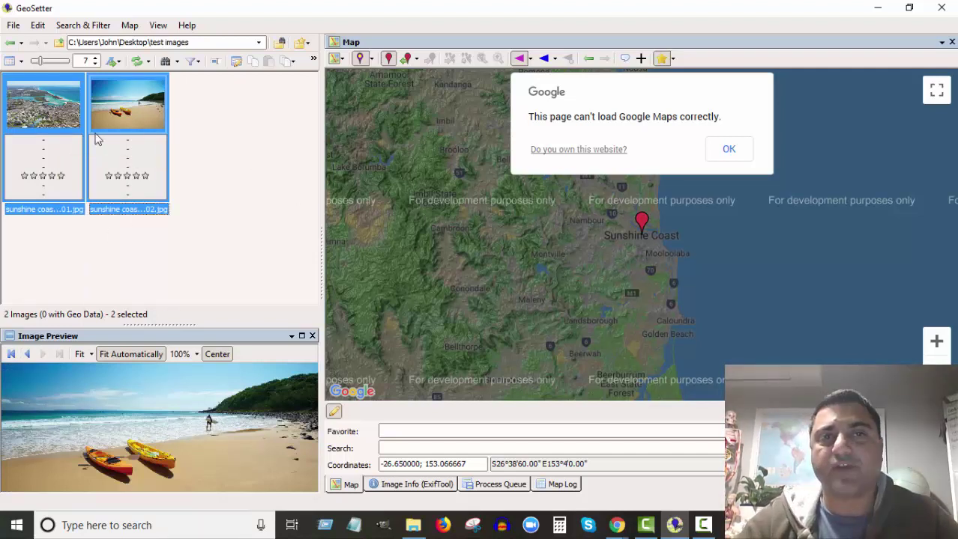
left_click(387, 82)
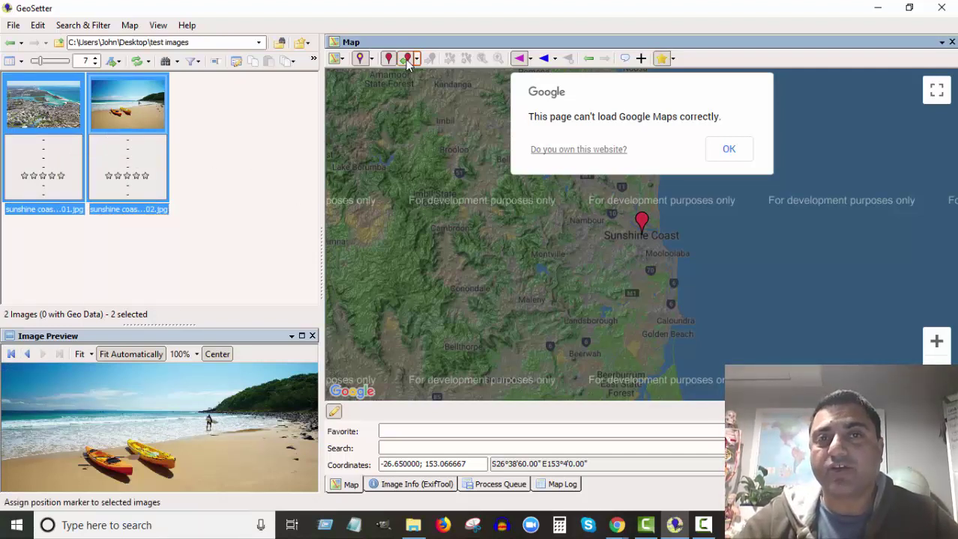
left_click(405, 58)
left_click(26, 157)
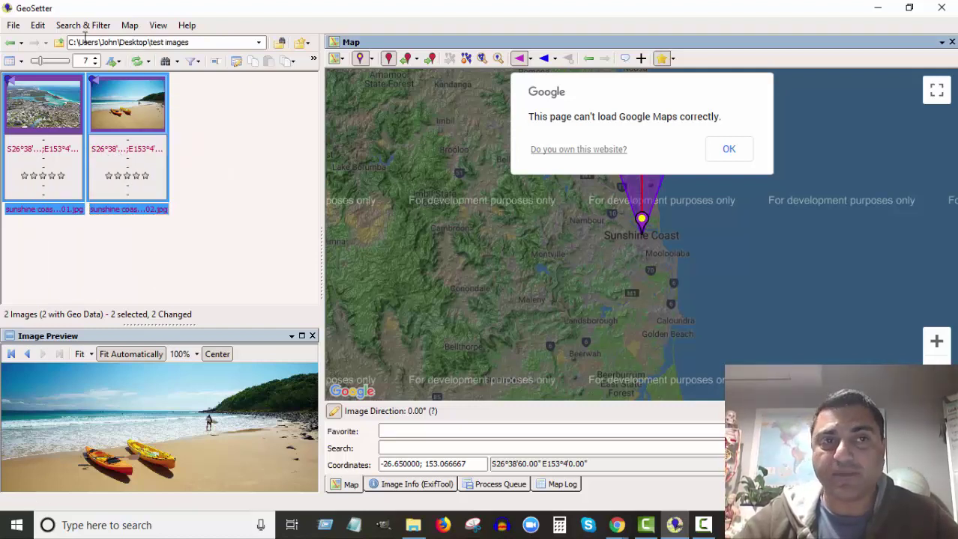
Save changes via Edit > Save Changes, then view ExifTool info for sunshine coast 02.jpg
left_click(41, 28)
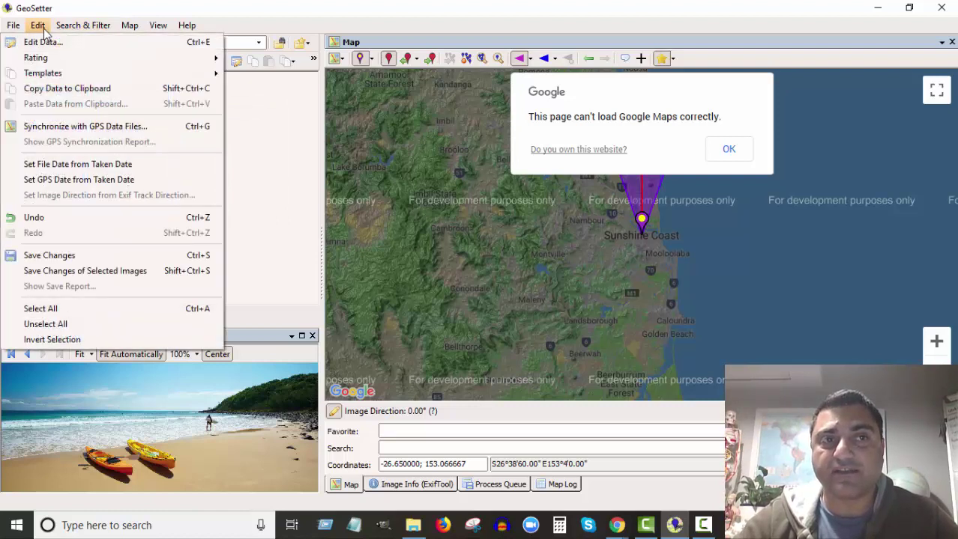
left_click(72, 256)
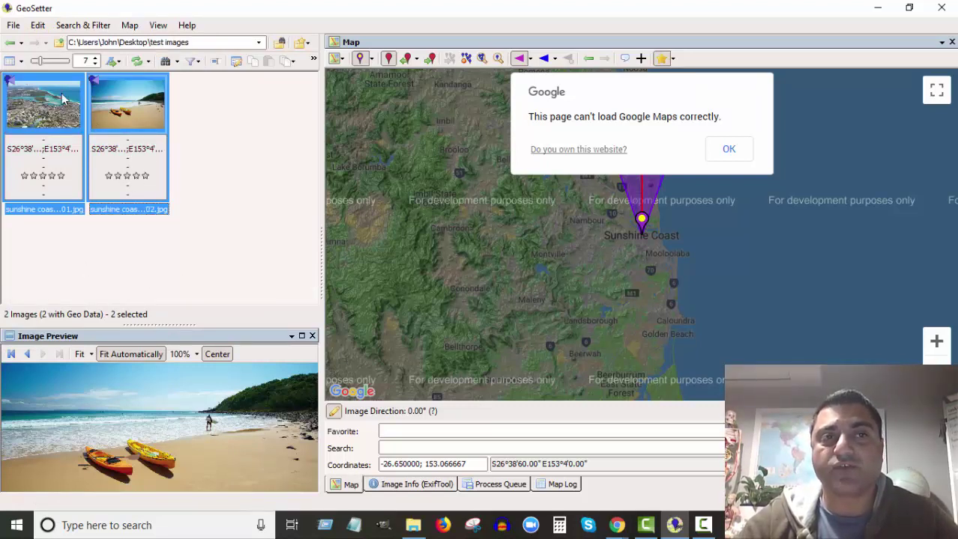
key("ctrl+i")
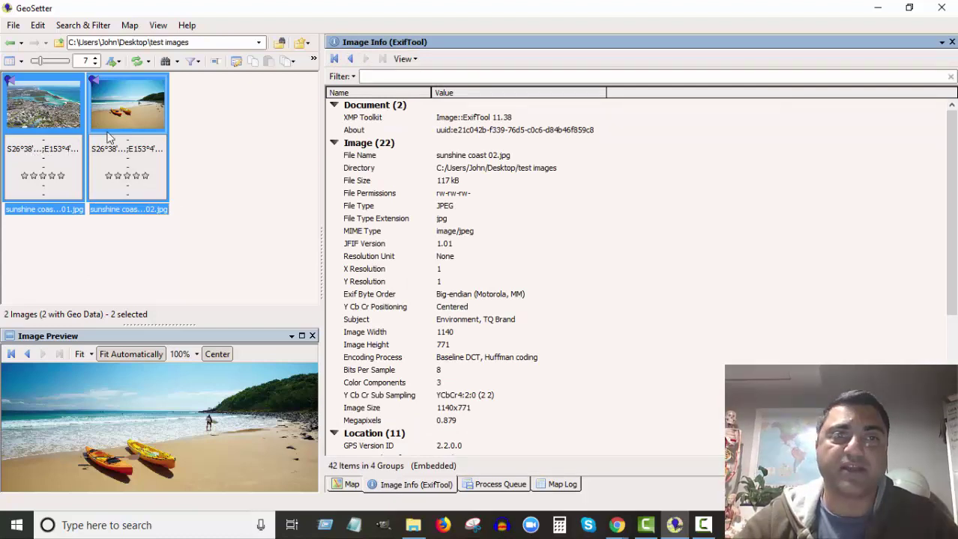
mouse_move(23, 152)
mouse_move(158, 218)
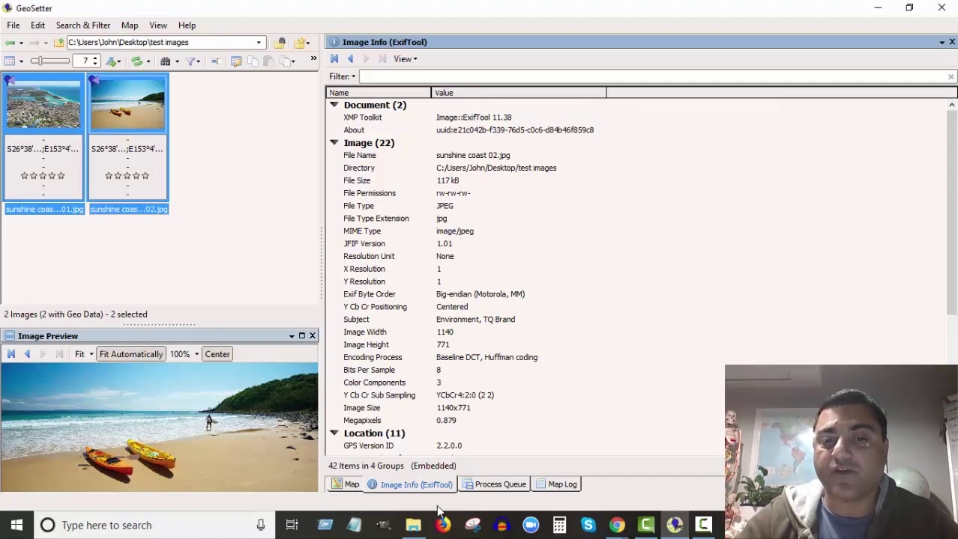
In the test images folder, compare the Sunshine Coast JPEGs against their _original backups
left_click(414, 526)
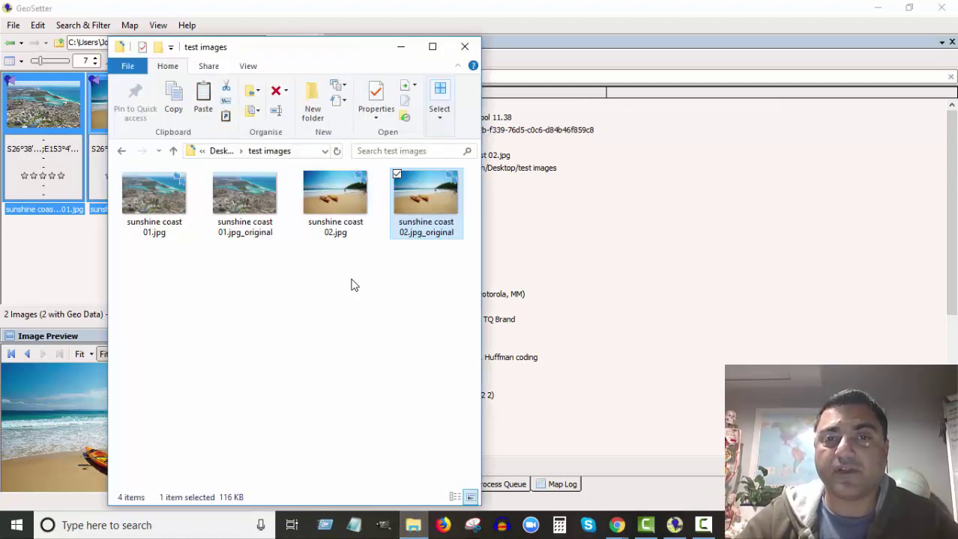
left_click(336, 335)
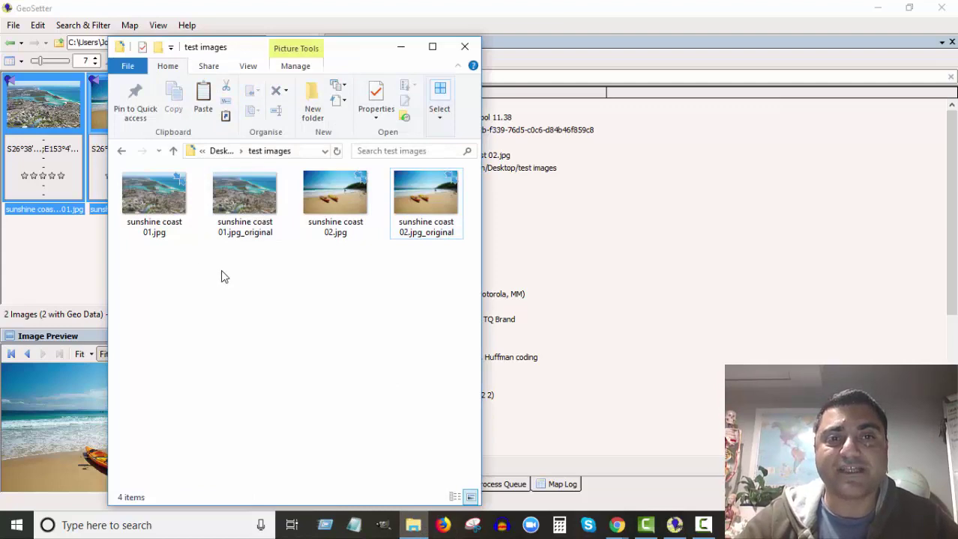
left_click(241, 201)
left_click(435, 198)
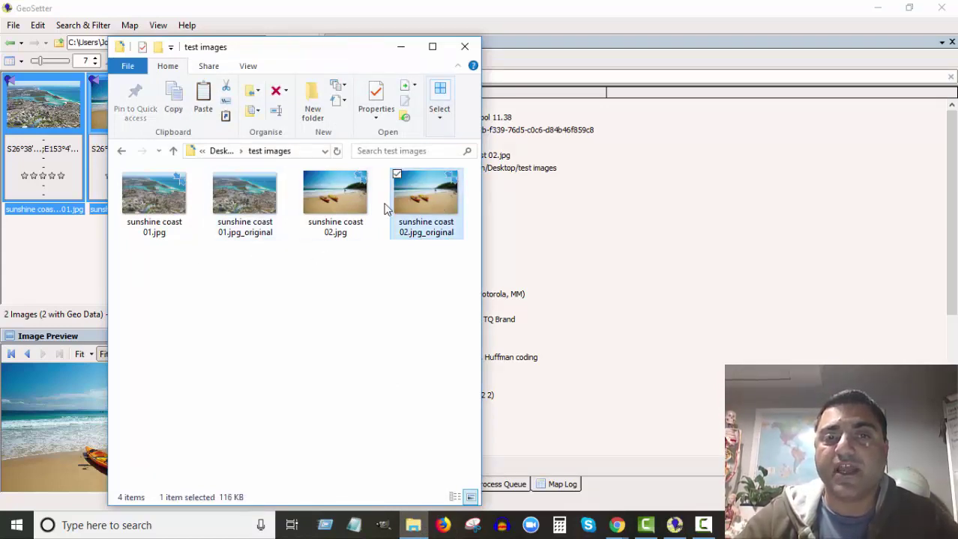
left_click(335, 205)
left_click(150, 209)
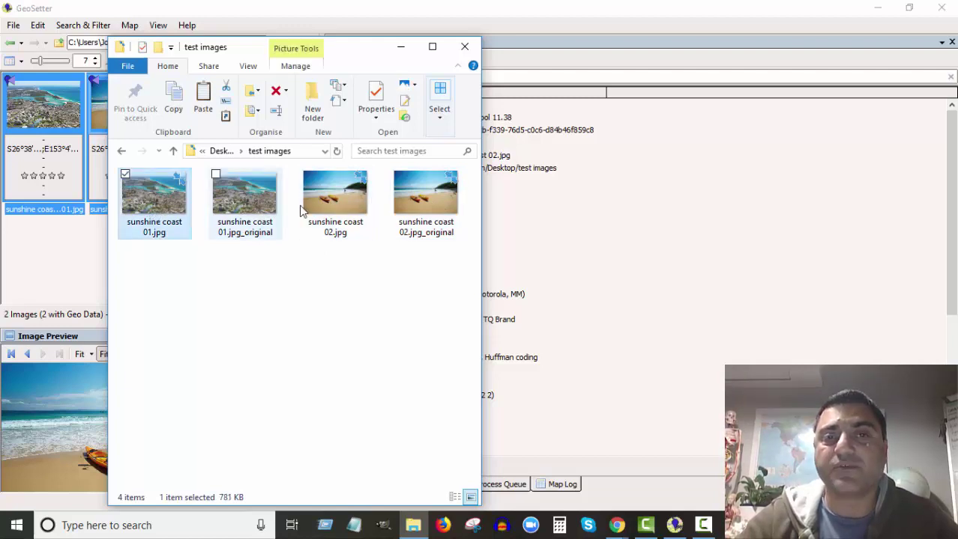
left_click(325, 204)
left_click(178, 207)
left_click(240, 216)
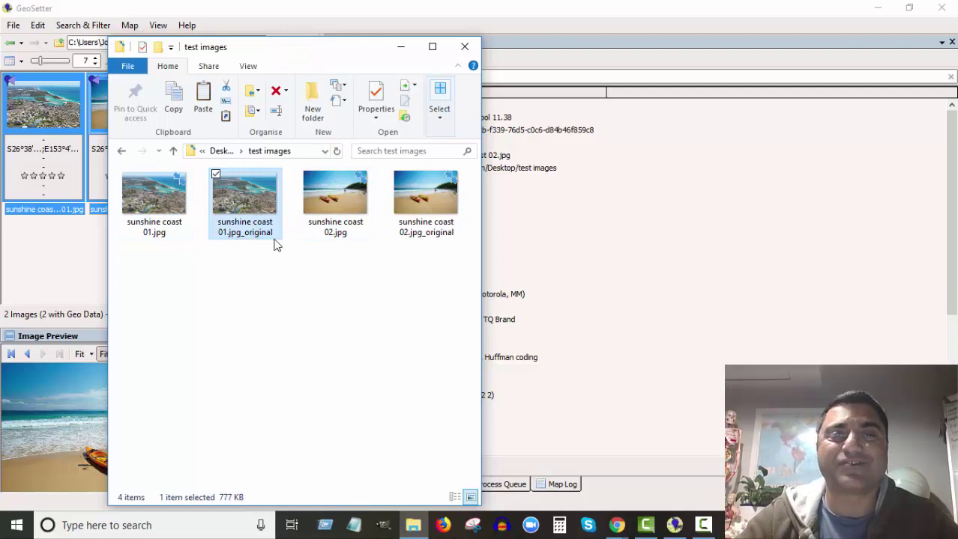
left_click(433, 207)
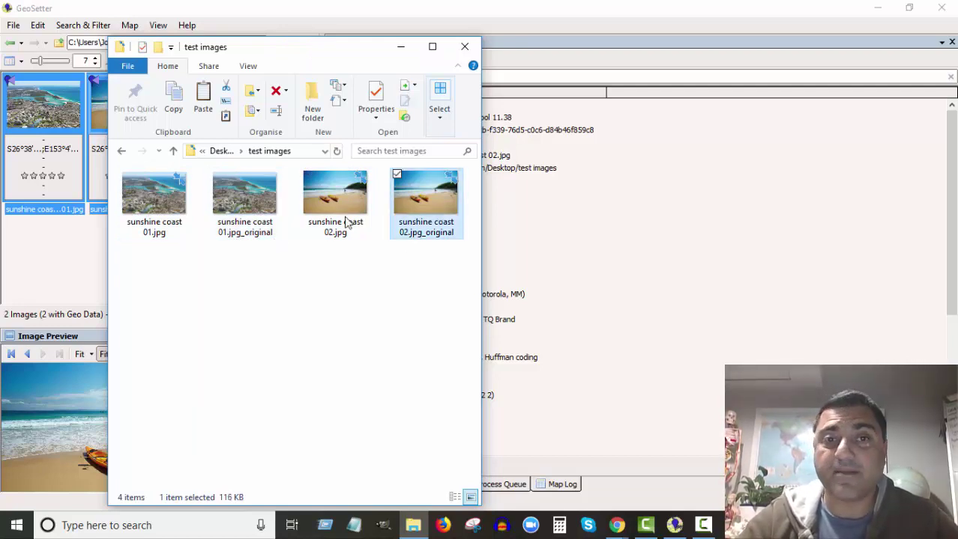
left_click(315, 199)
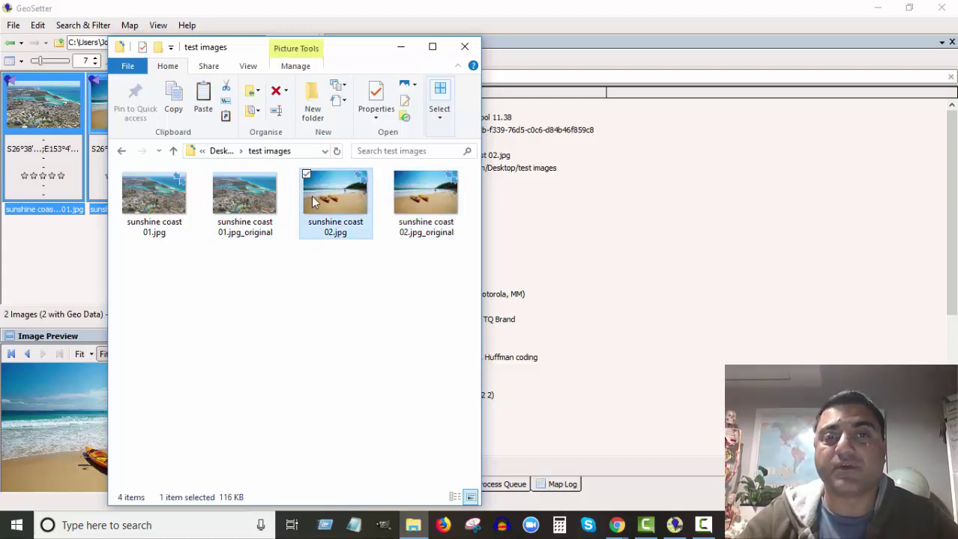
left_click(164, 204)
left_click(313, 208)
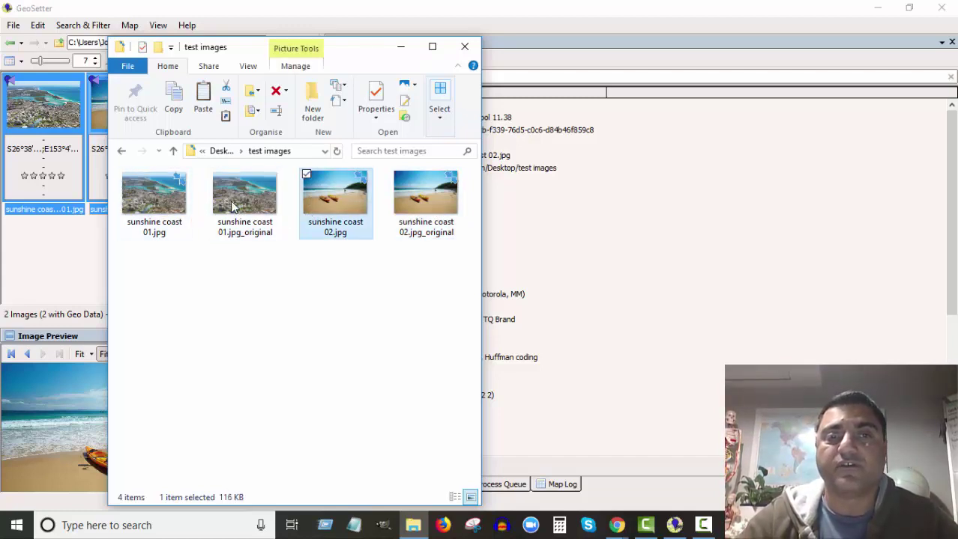
Delete the two .jpg_original backup files
left_click(231, 201)
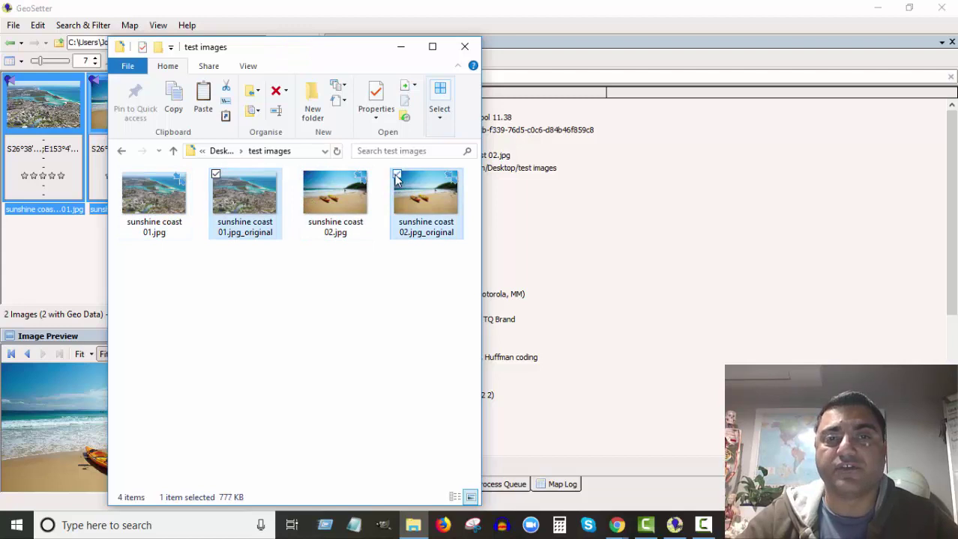
left_click(403, 199, "ctrl")
right_click(403, 198)
left_click(264, 381)
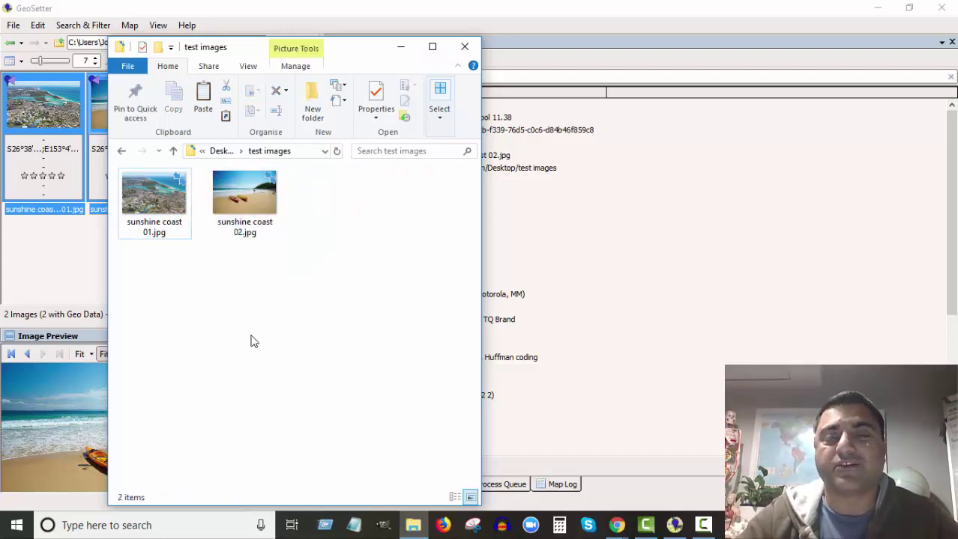
left_click(237, 188)
right_click(238, 190)
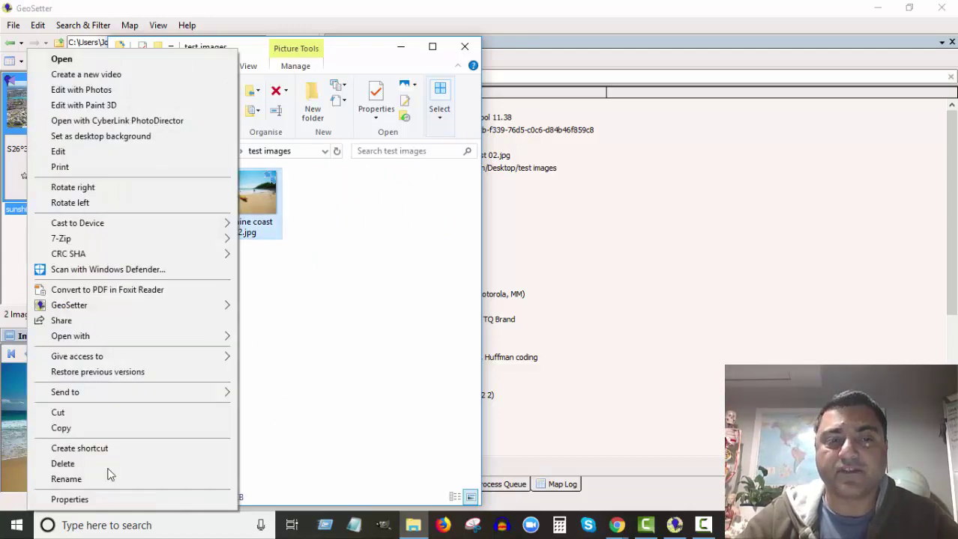
left_click(114, 500)
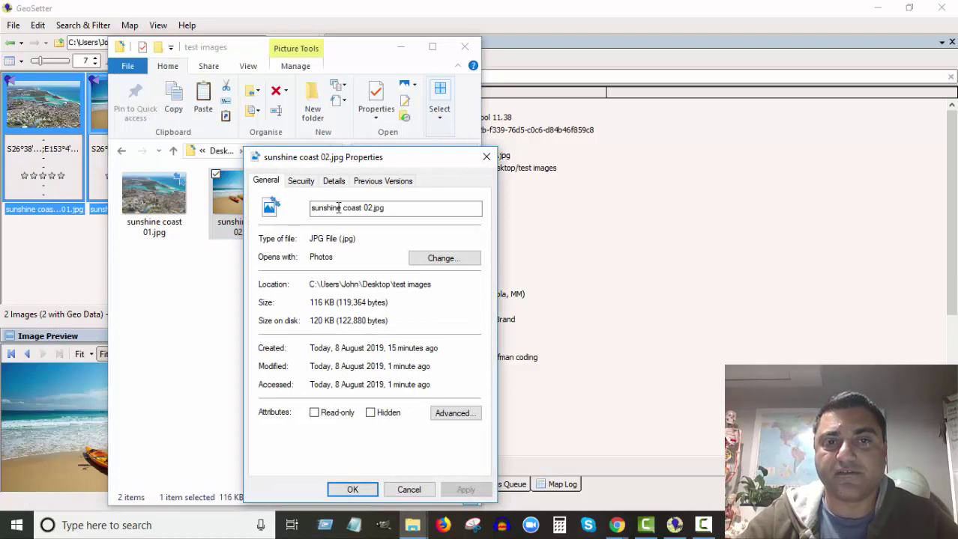
left_click(333, 181)
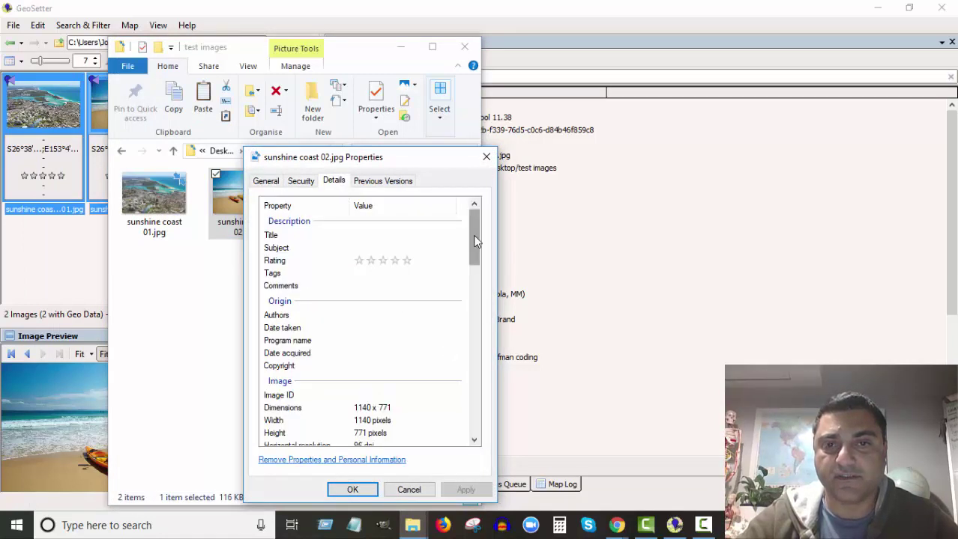
left_click_drag(474, 241, 466, 396)
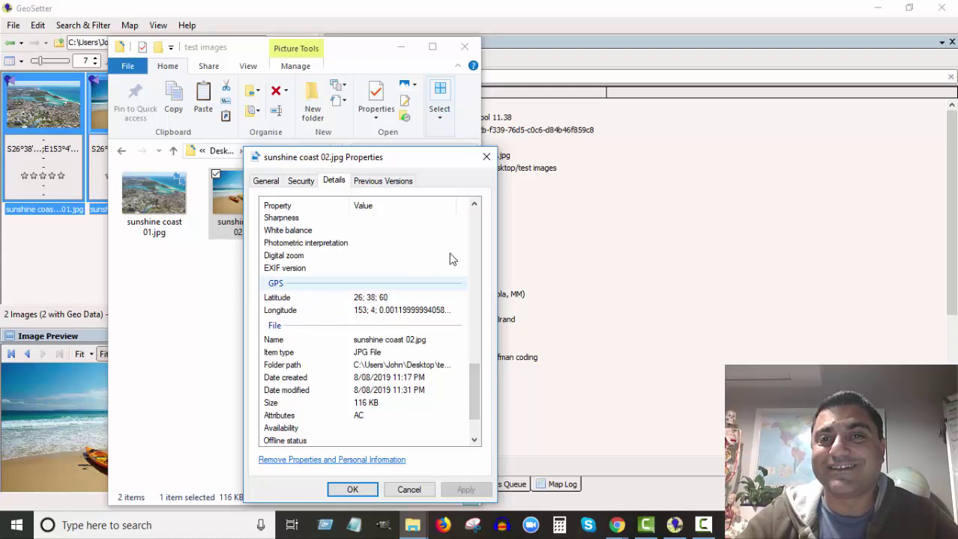
left_click(487, 158)
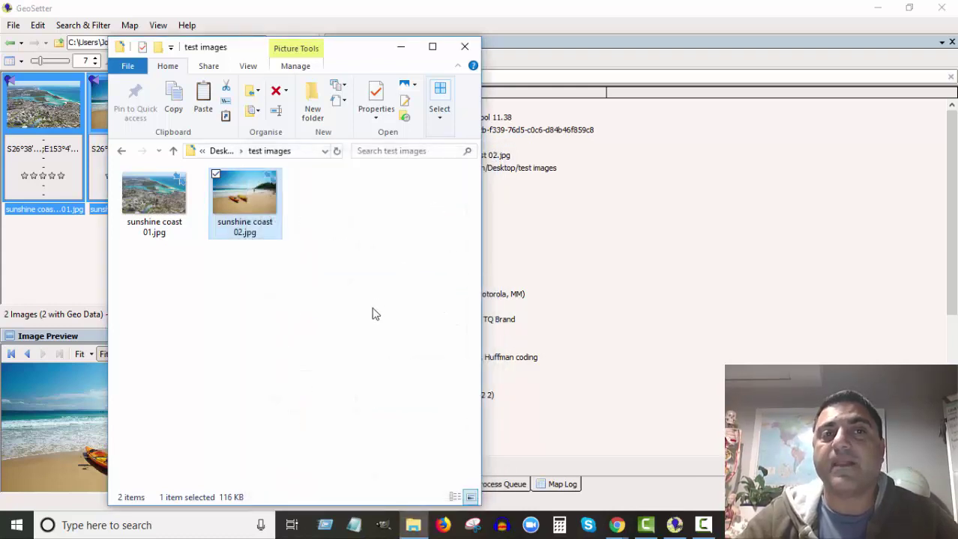